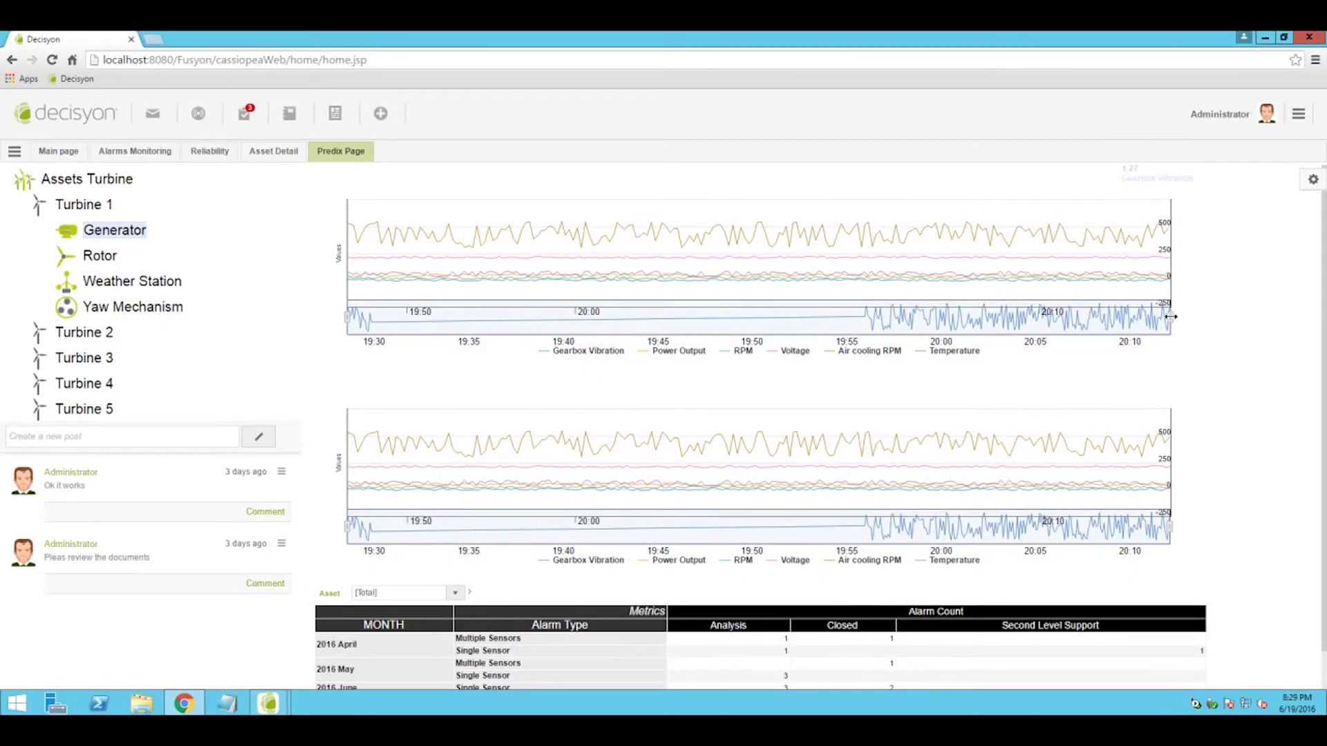
Zoom both charts into a shorter time range and start a post about the alarm with 'Th'
left_click_drag(1170, 317, 833, 316)
left_click_drag(887, 449, 1102, 459)
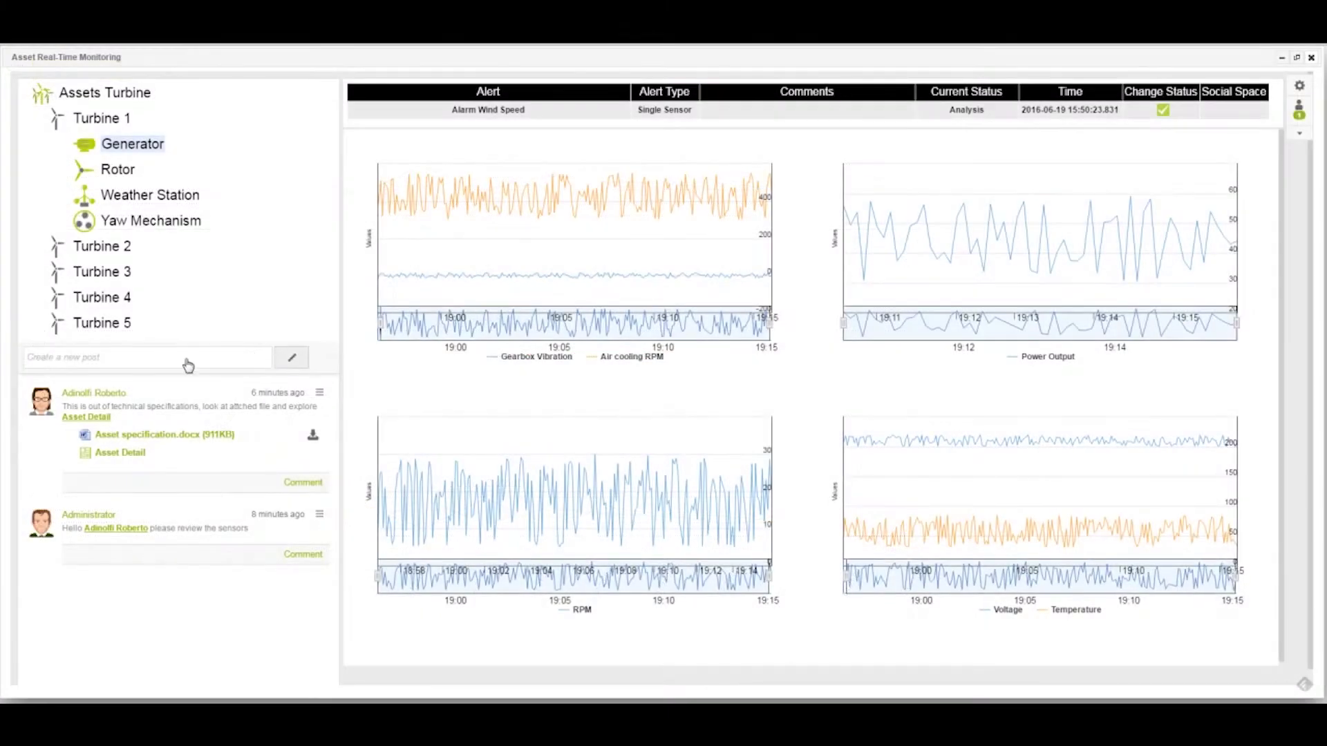
left_click(187, 359)
type("Th")
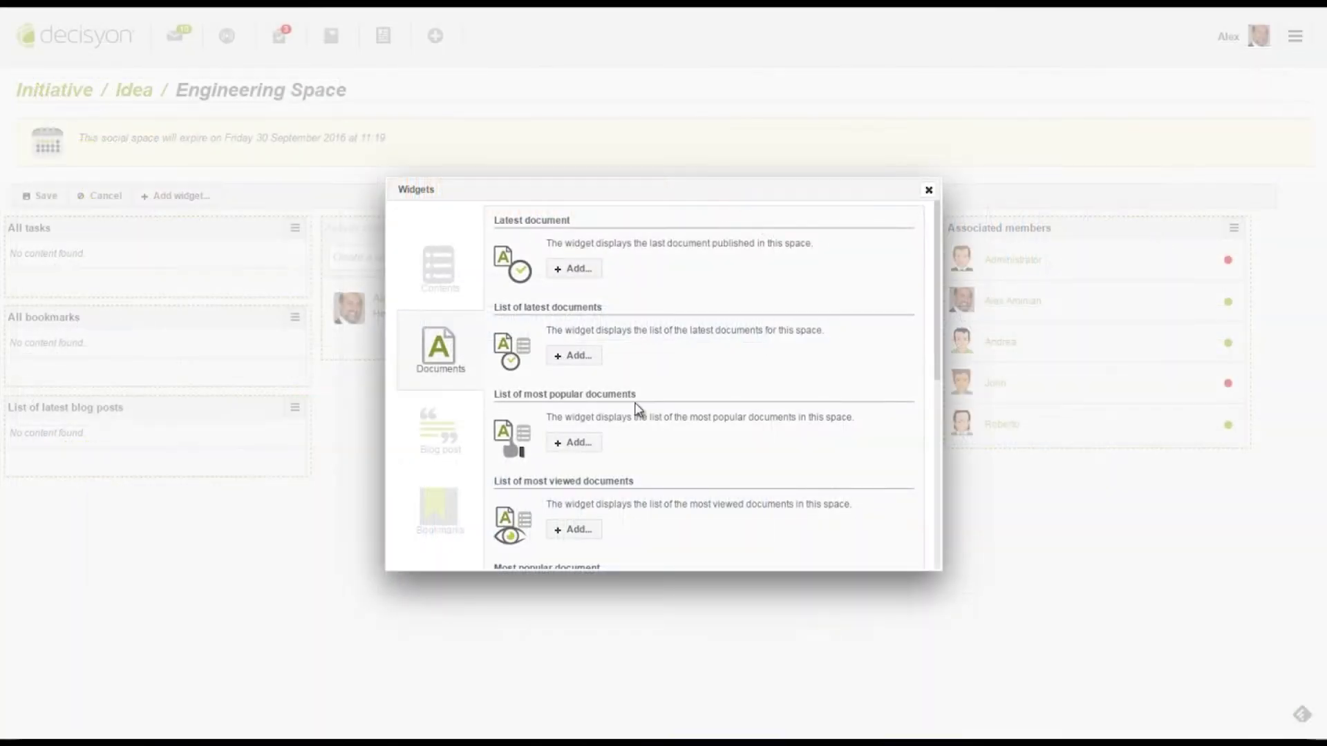
Place the Time Series Predix widget in row 2, column 2 of the mashboard grid
scroll(648, 433, "down", 3)
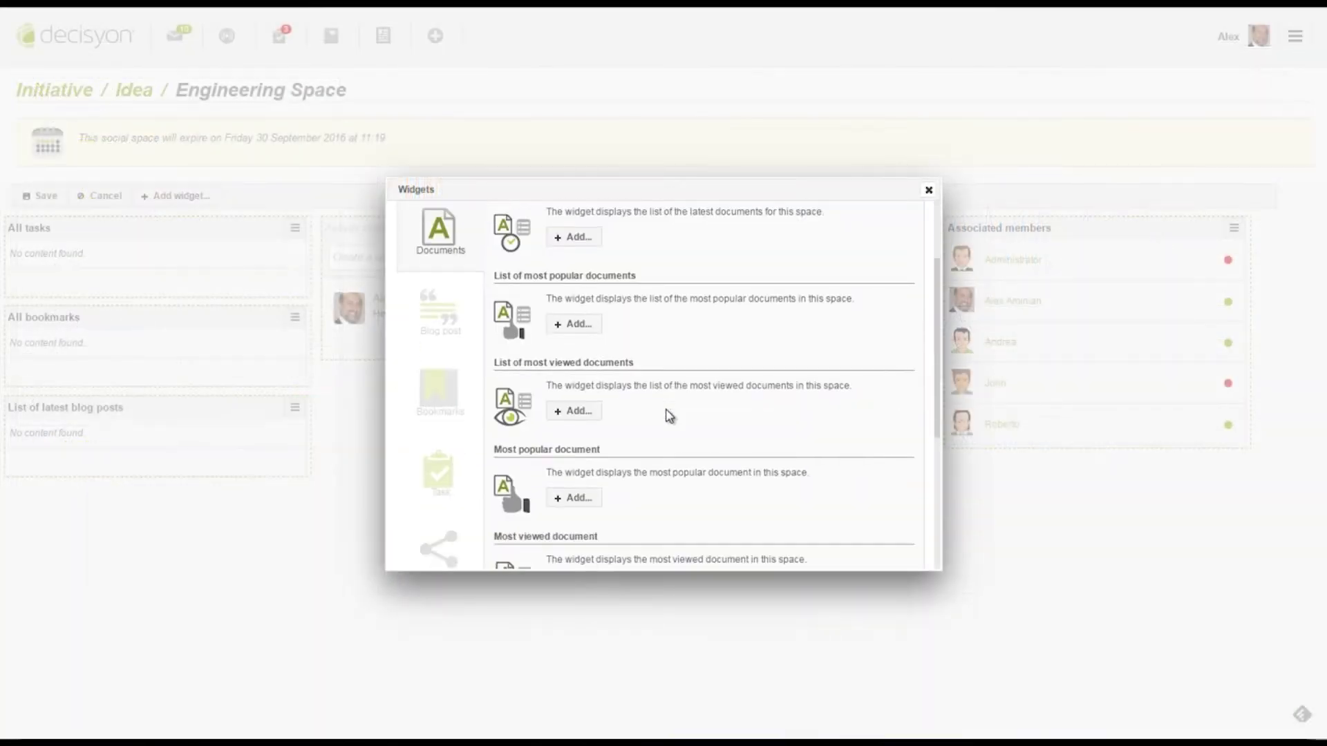
scroll(648, 434, "down", 3)
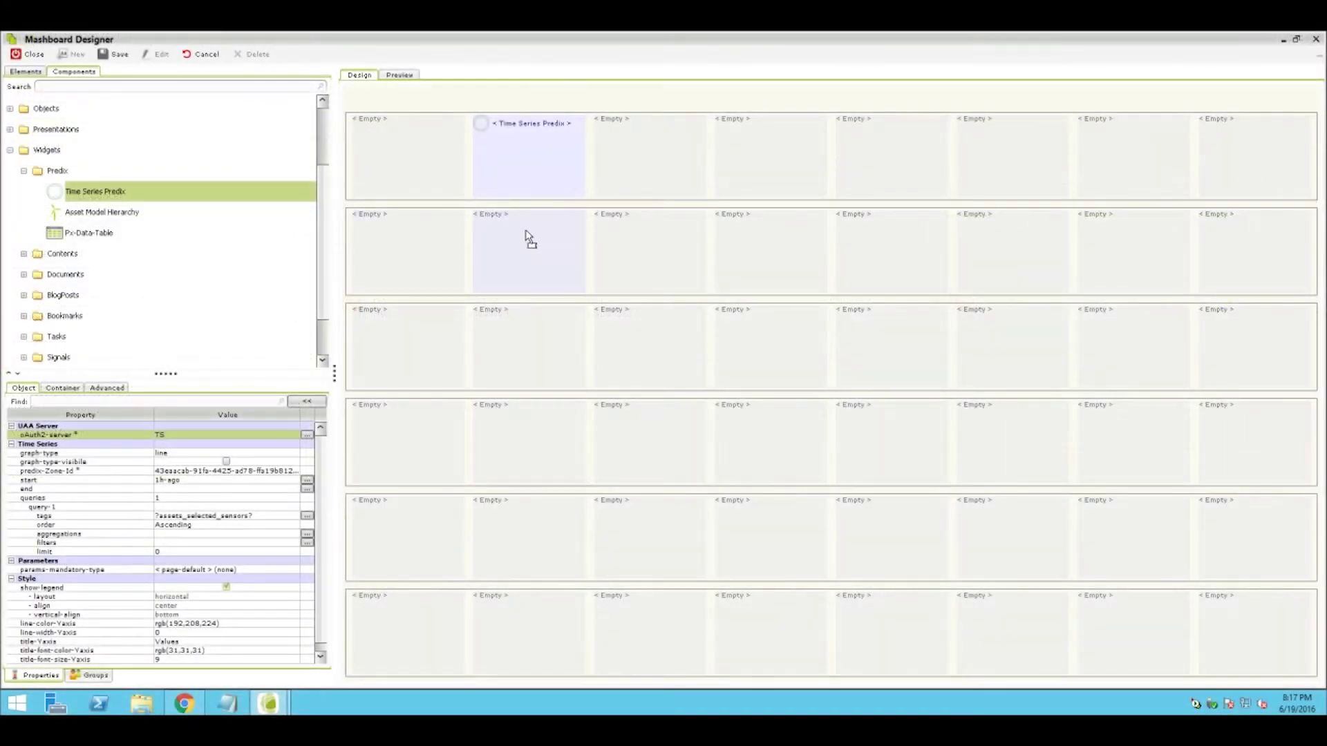
left_click_drag(529, 238, 530, 239)
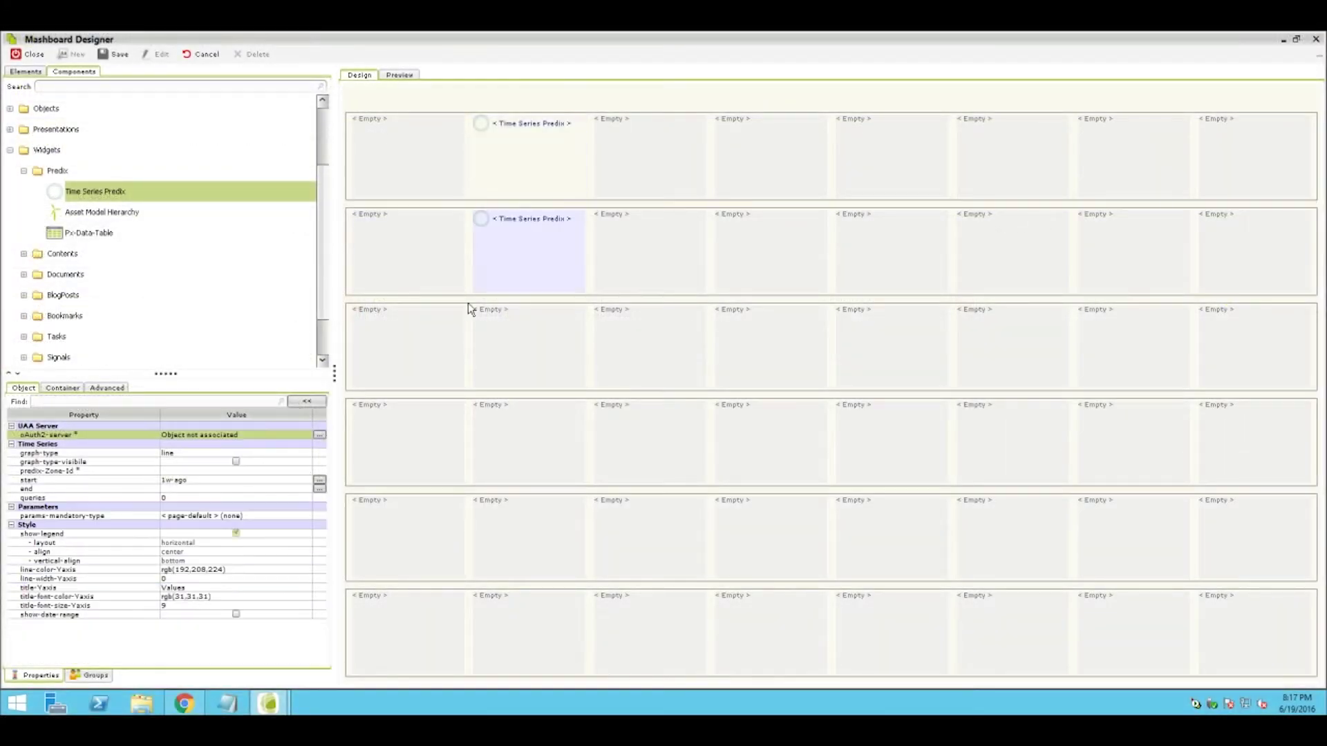
Pick the Asset Model Hierarchy widget, open All bookmarks options, and drill alerts into Multiple Sensors
left_click(96, 214)
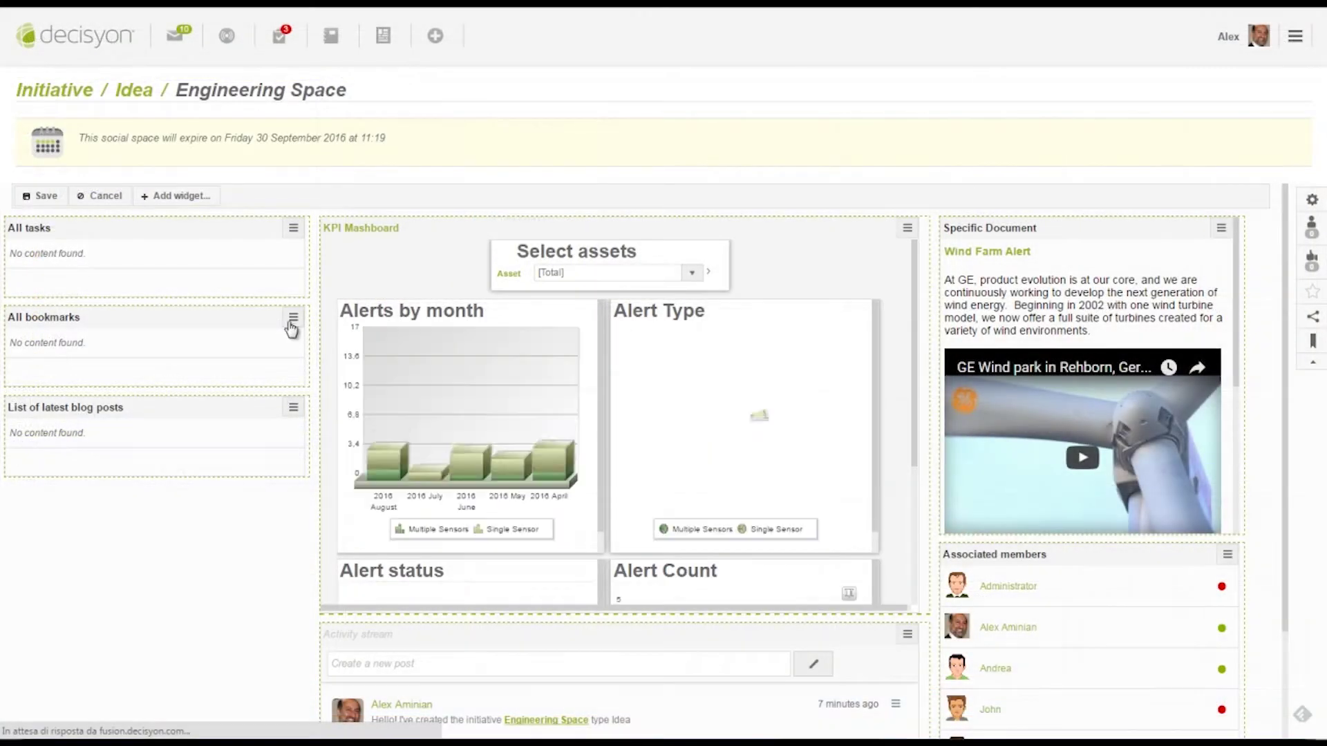
left_click(291, 324)
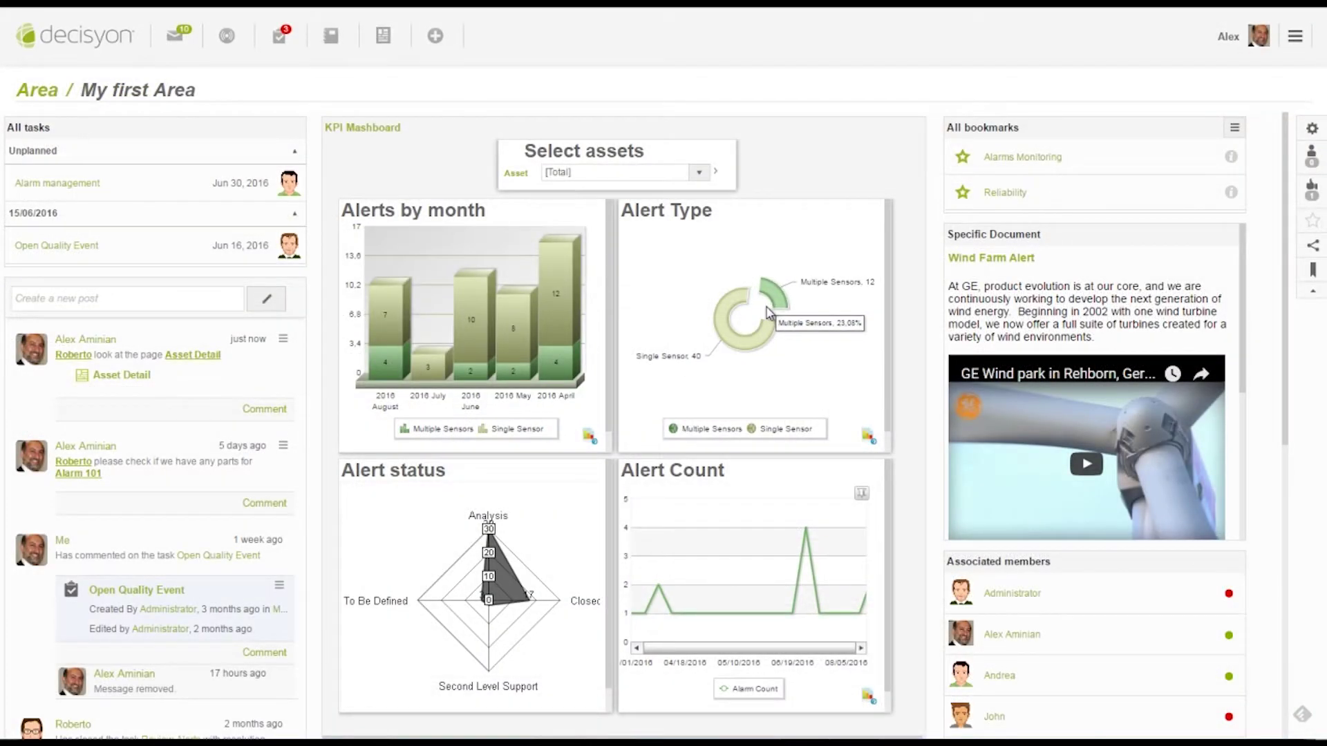
left_click(751, 345)
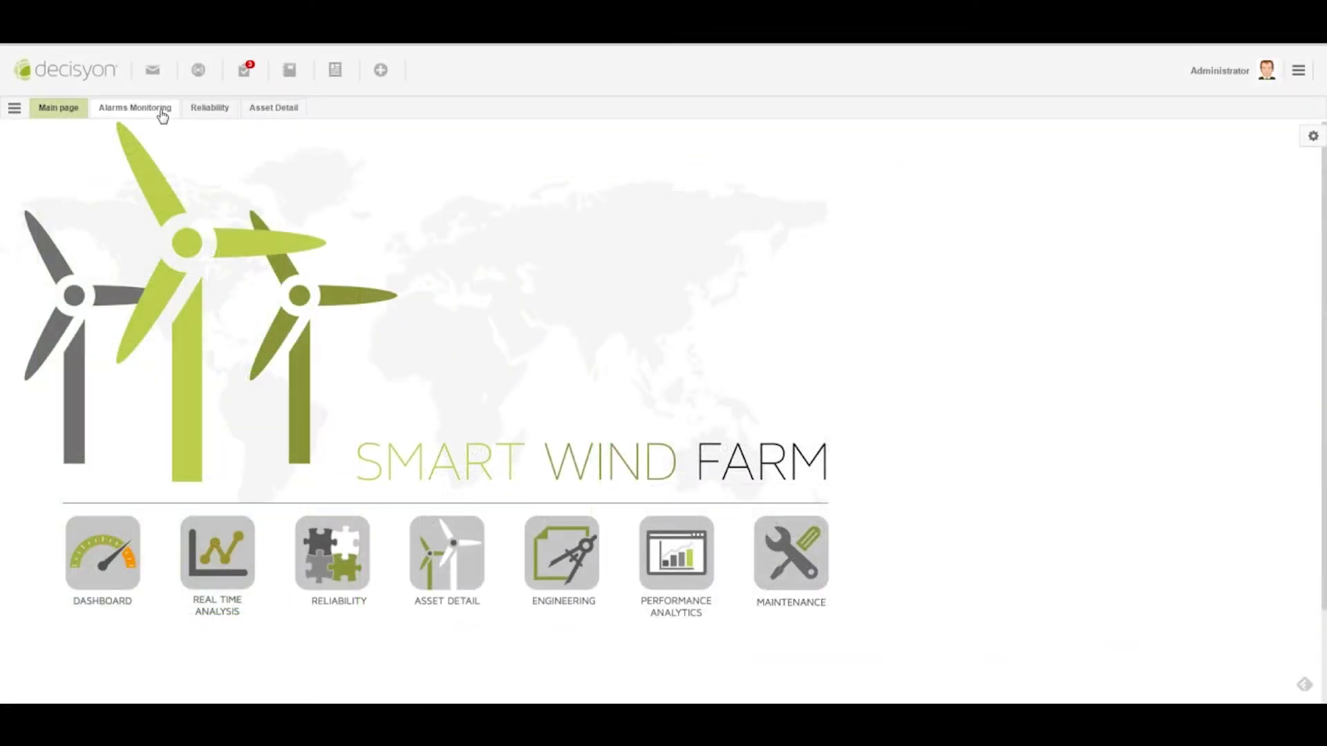
On Alarms Monitoring, view alarms for Turbines 5, 4 and 1, then clear the turbine filter
left_click(161, 109)
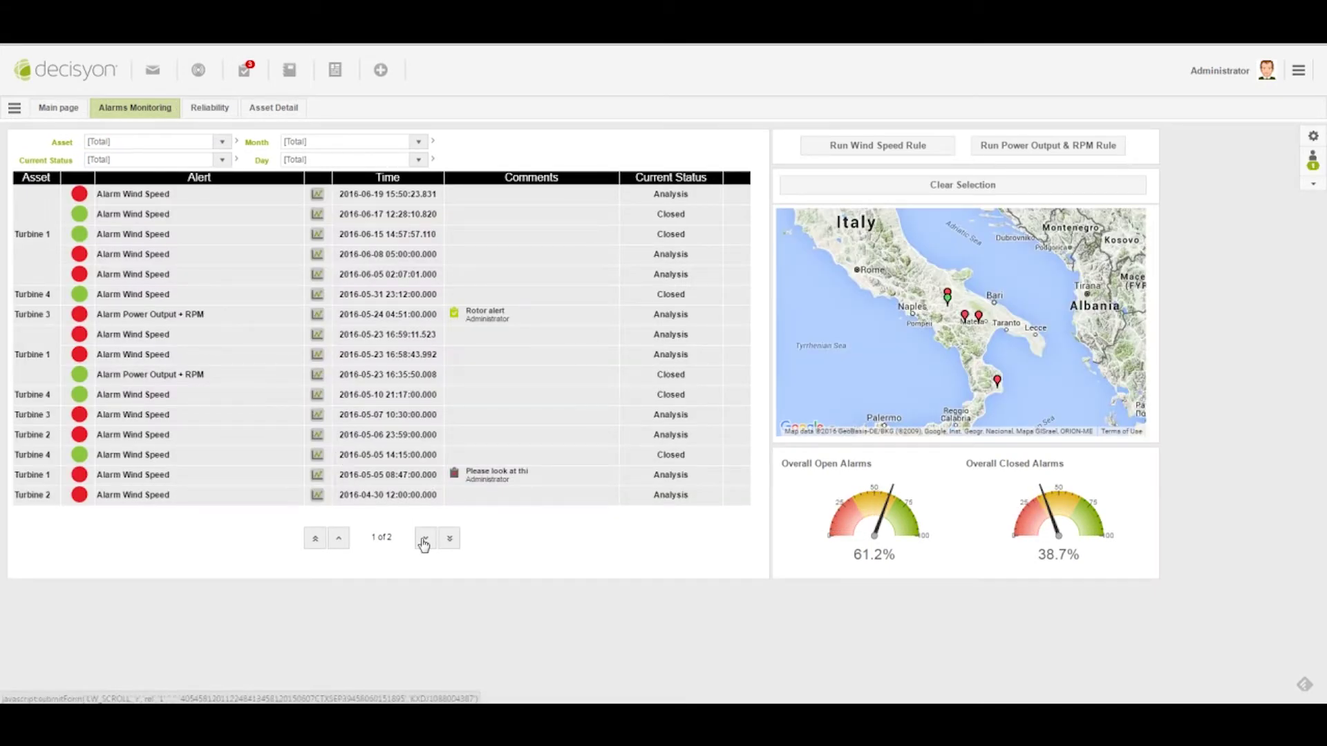
left_click(947, 295)
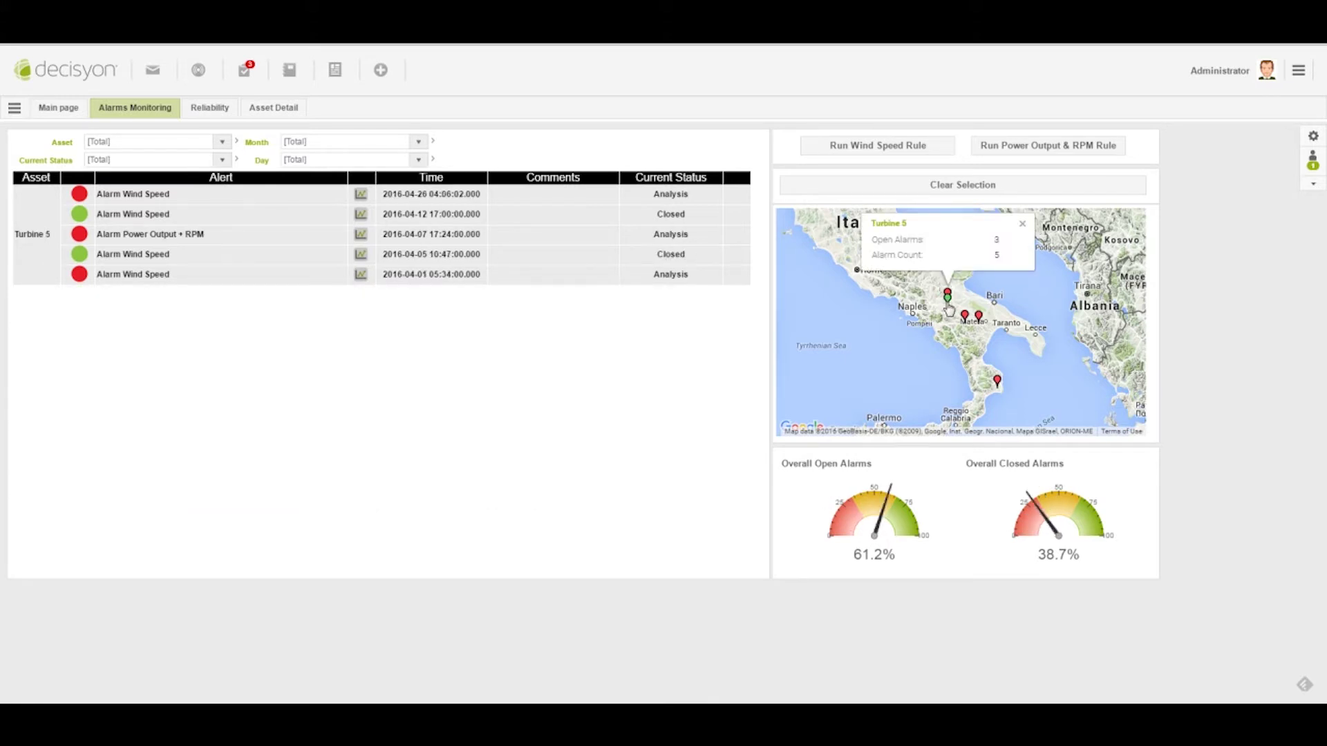
left_click(946, 300)
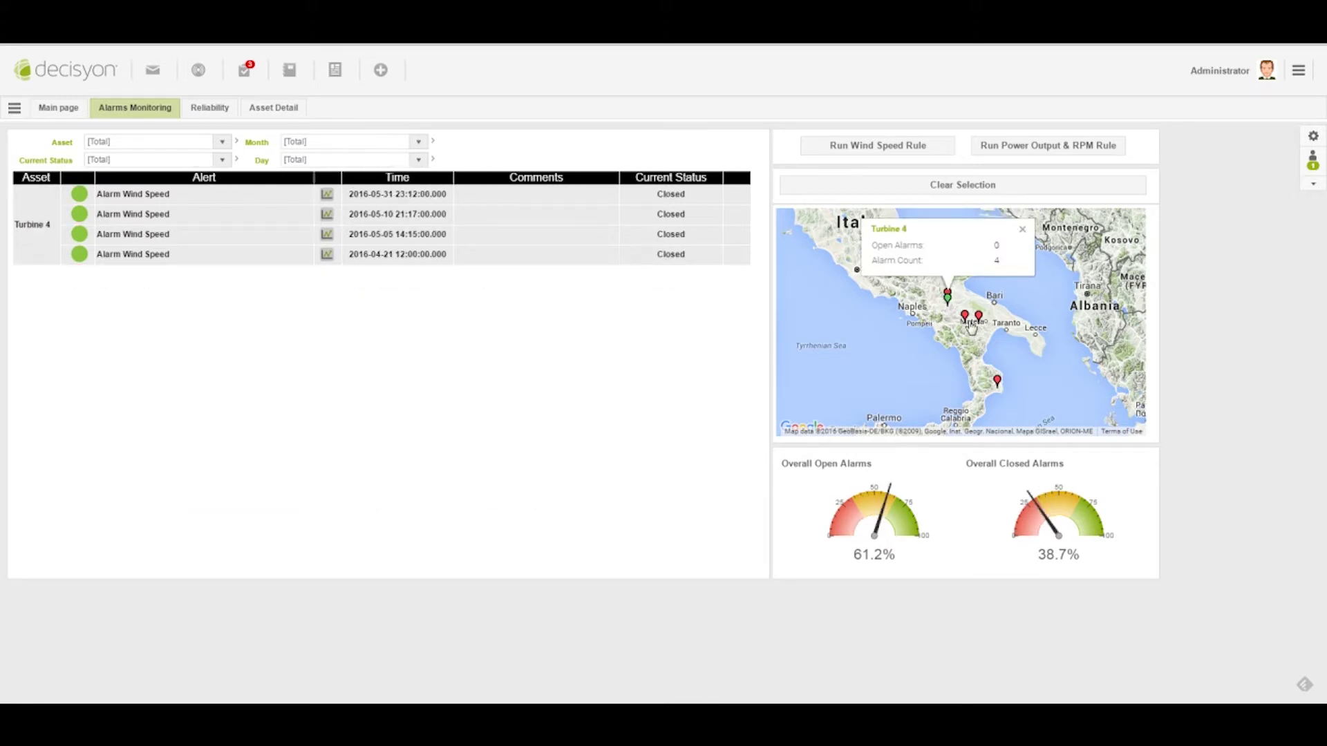
left_click(965, 316)
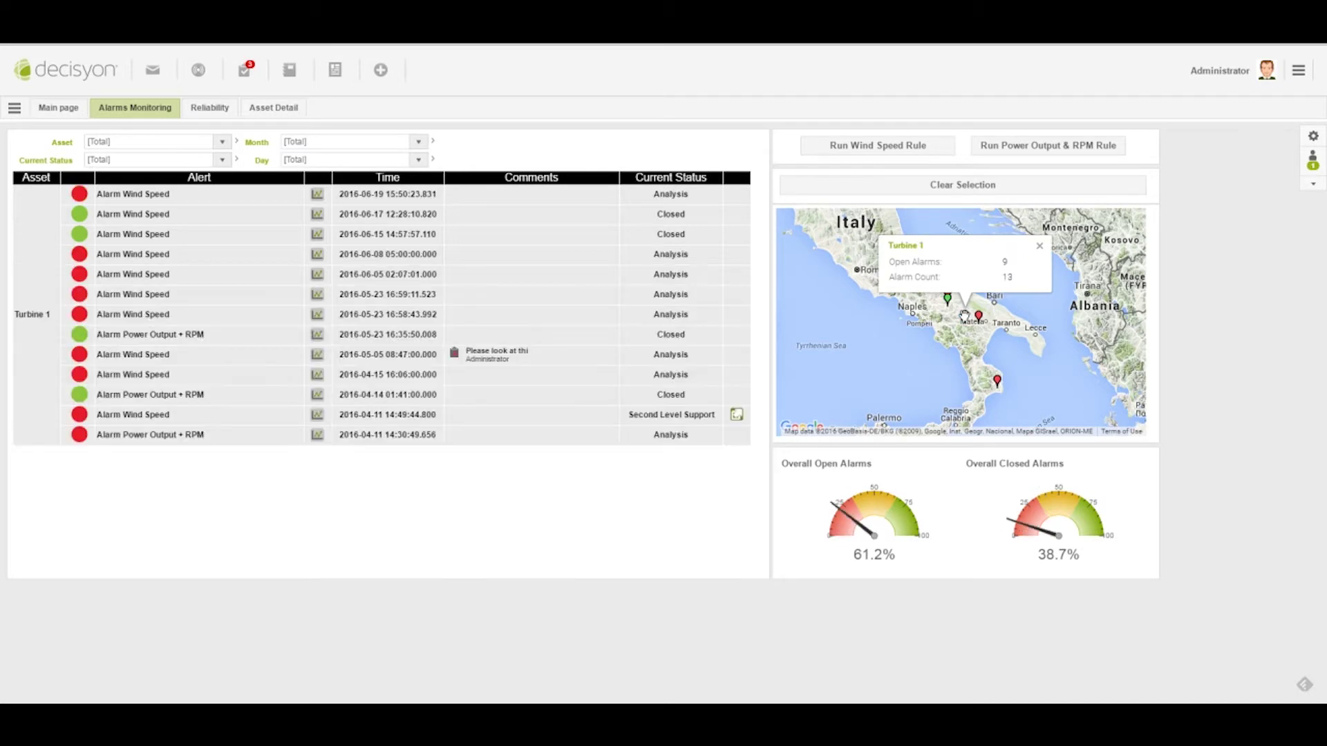
left_click(938, 199)
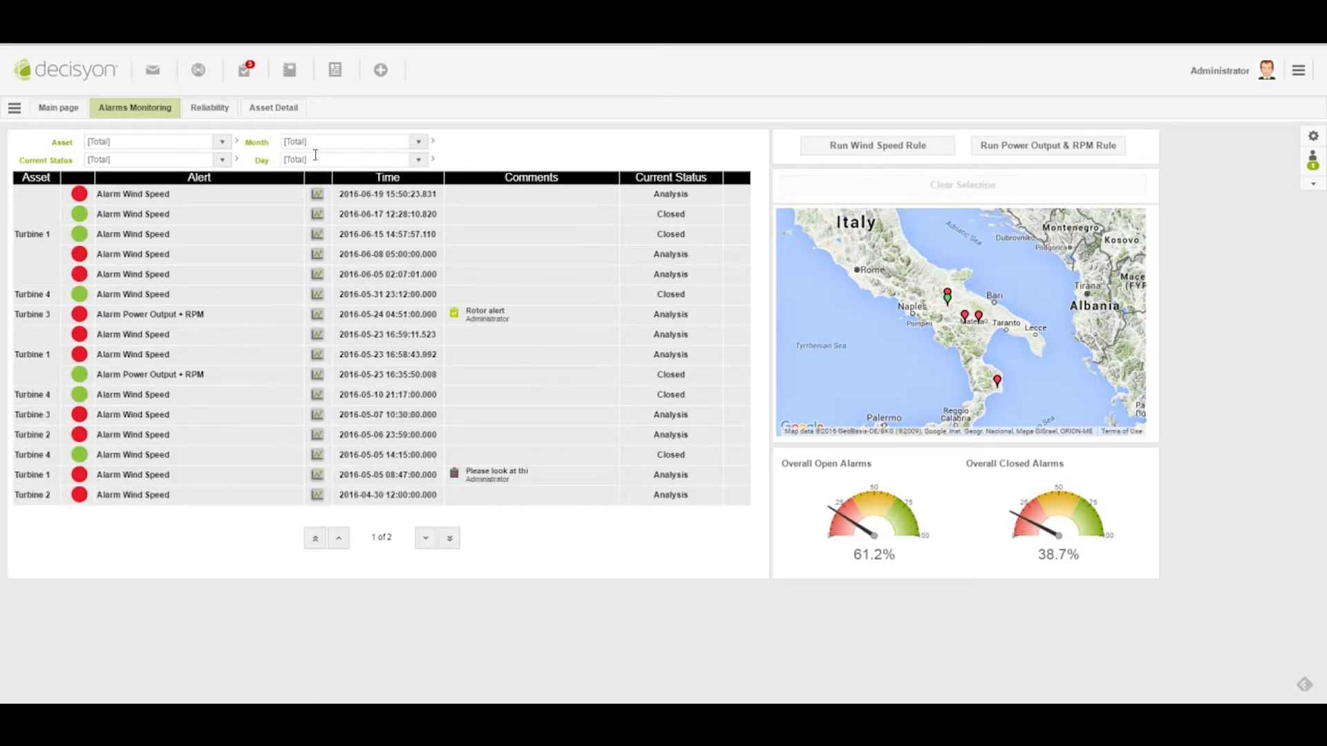
Check the current-status filter choices and open the alarm table's Totals definition
left_click(222, 159)
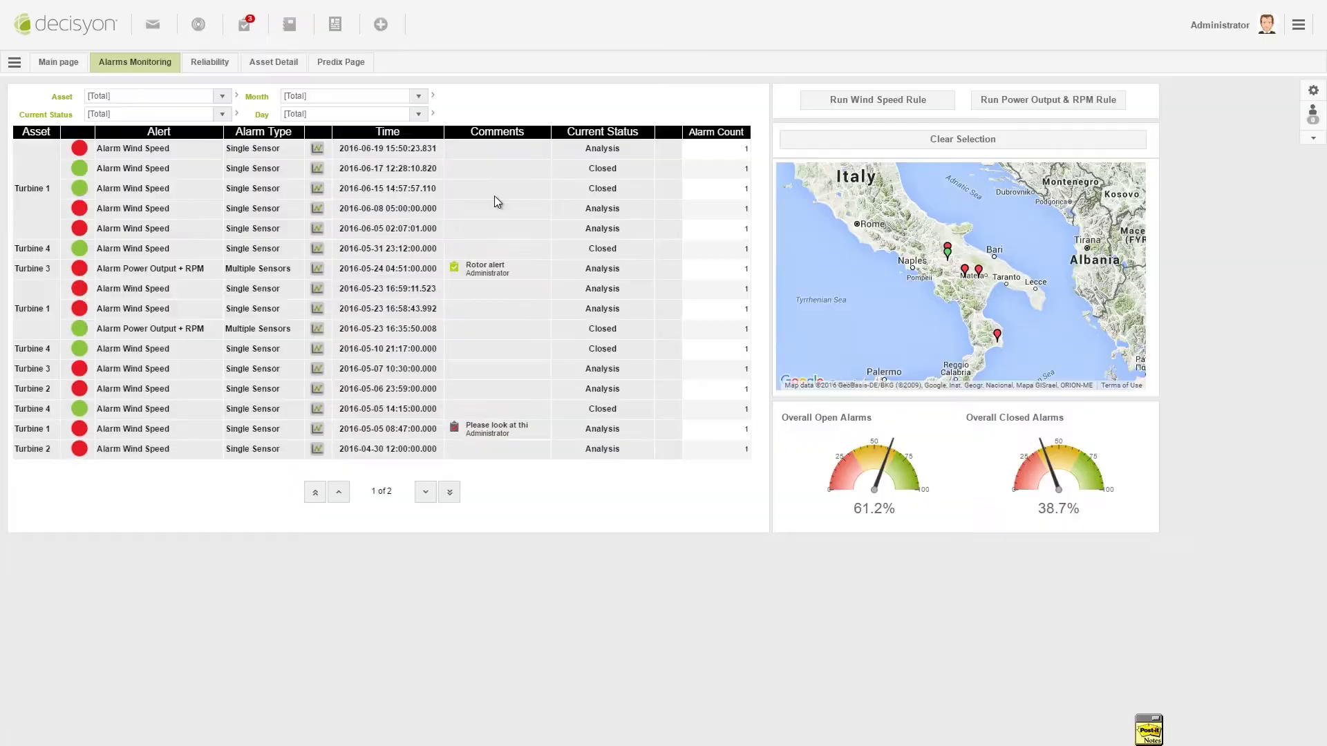
right_click(495, 197)
mouse_move(546, 237)
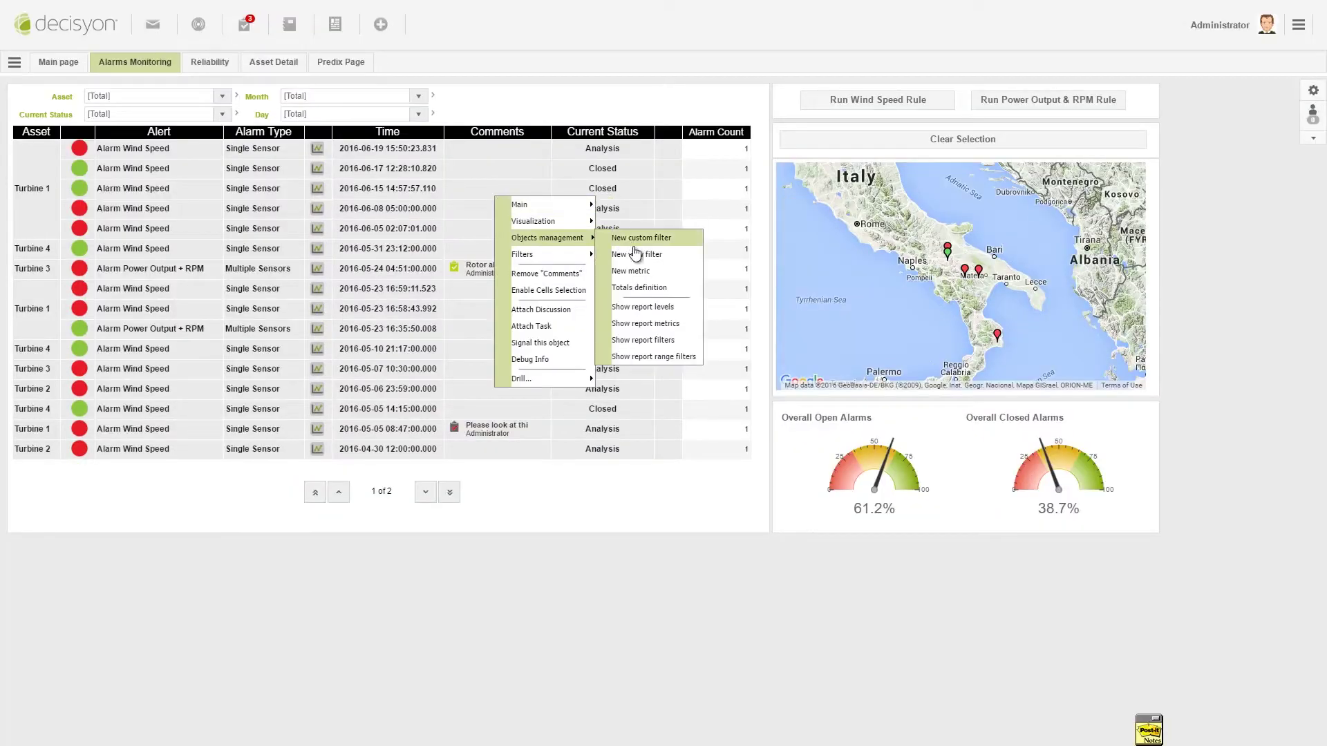
left_click(636, 286)
scroll(425, 318, "down", 5)
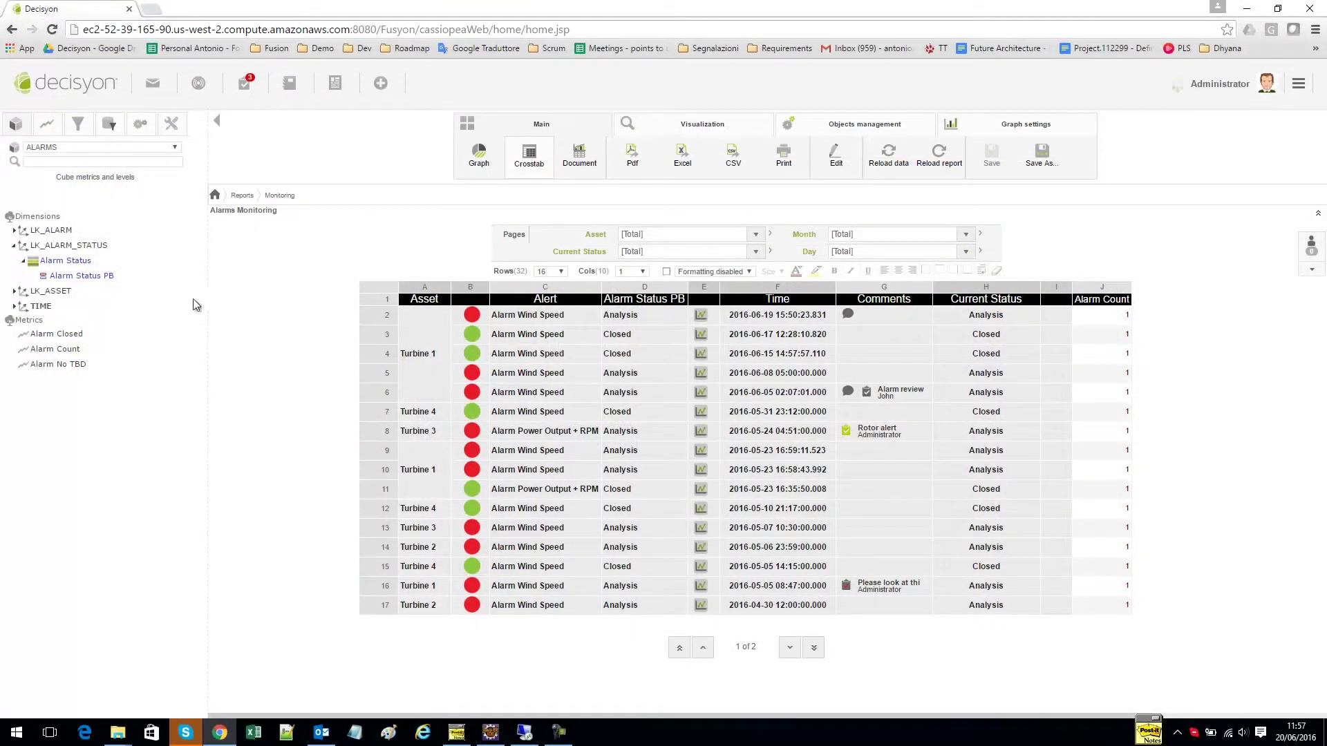
Expand LK_ALARM and LK_ASSET, add Site PB as the crosstab's first column, and show turbine T02's details
left_click(53, 232)
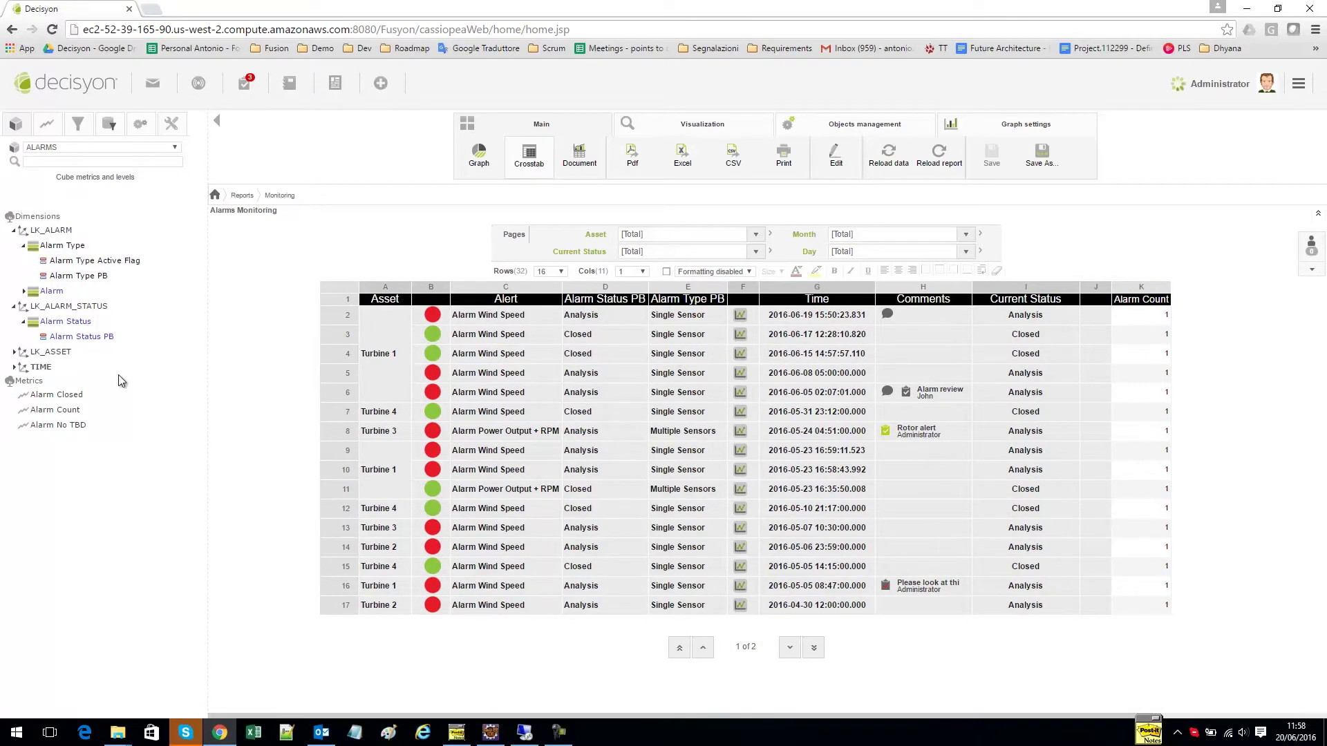
left_click(31, 354)
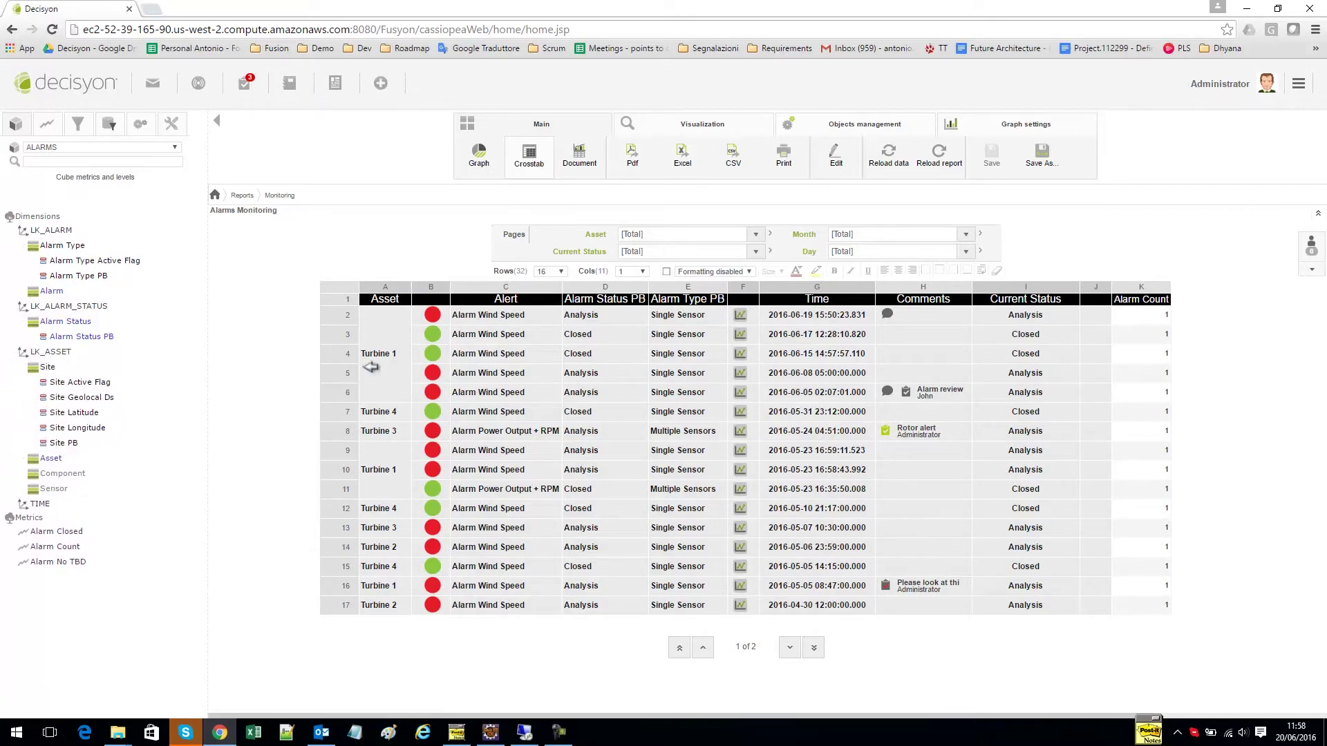
left_click_drag(371, 367, 372, 369)
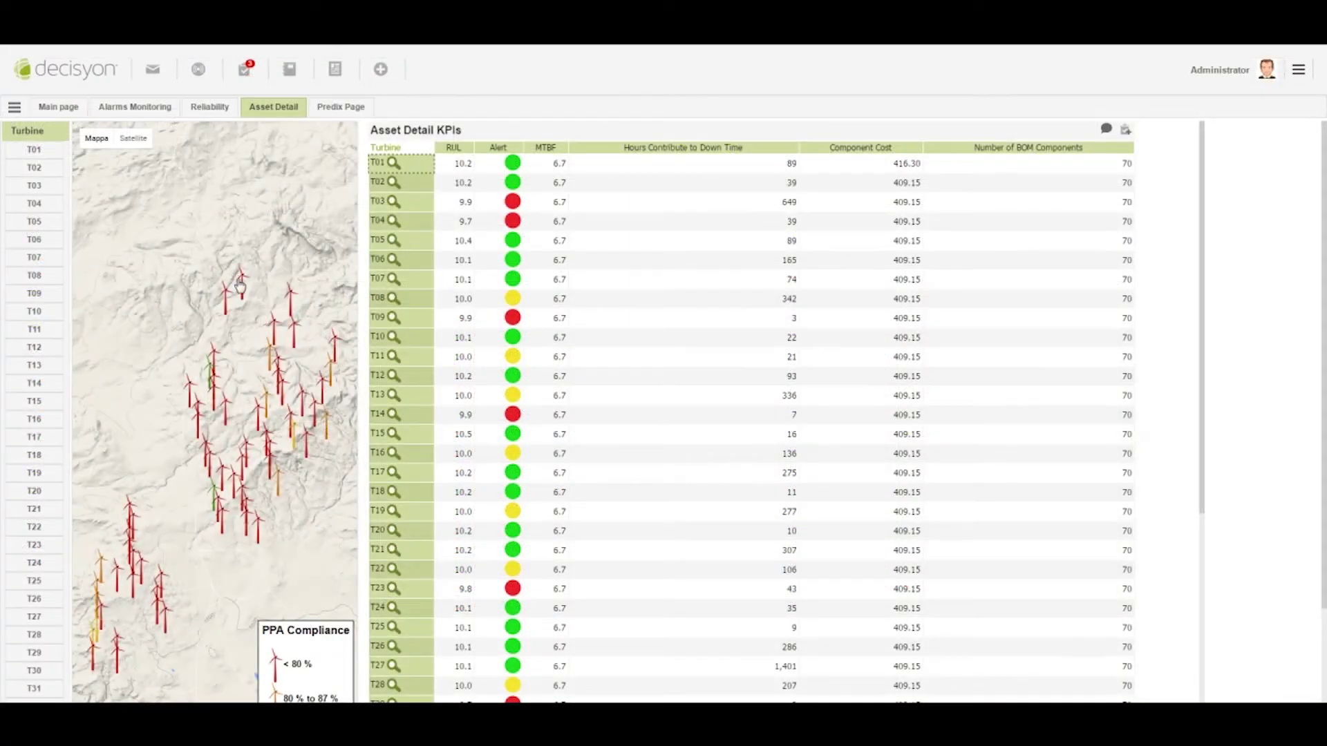
left_click(240, 283)
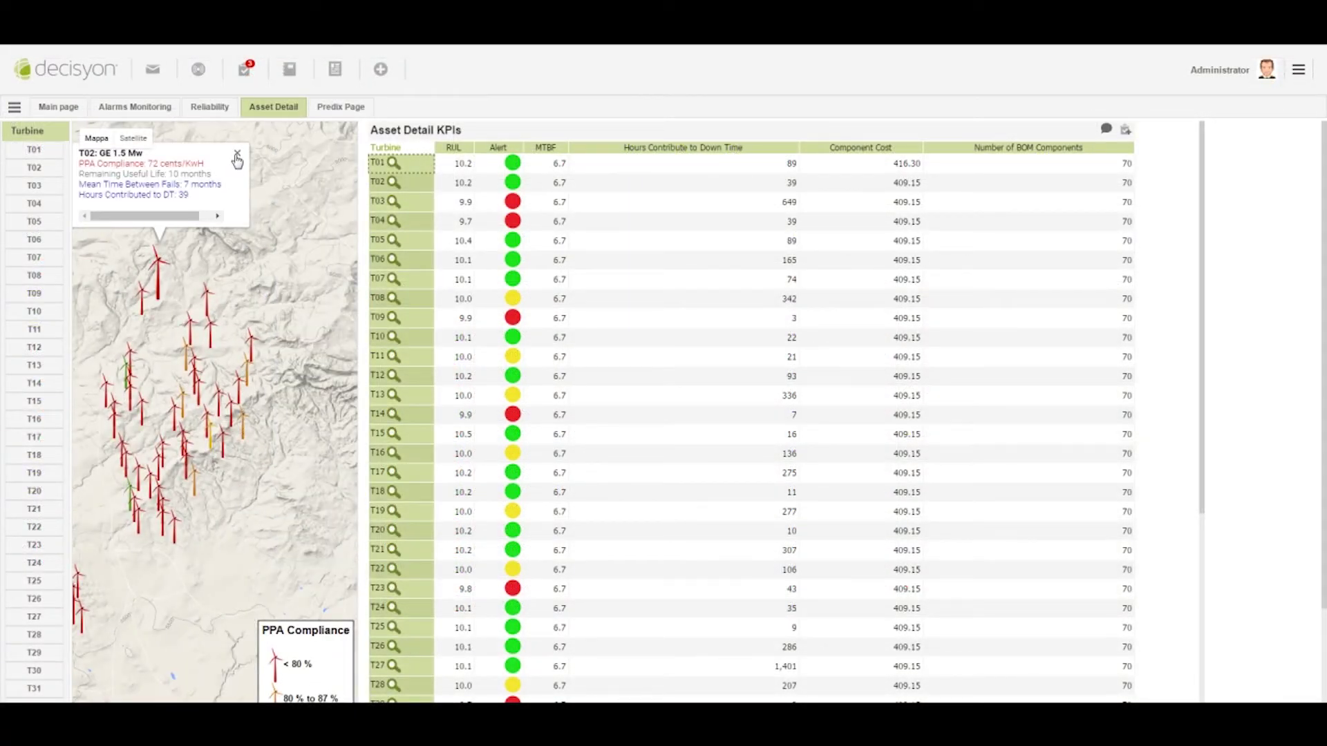
Post an 'Ok Thanks' reply on turbine T01's Ambient Temperature Indicator RUL discussion
left_click(237, 155)
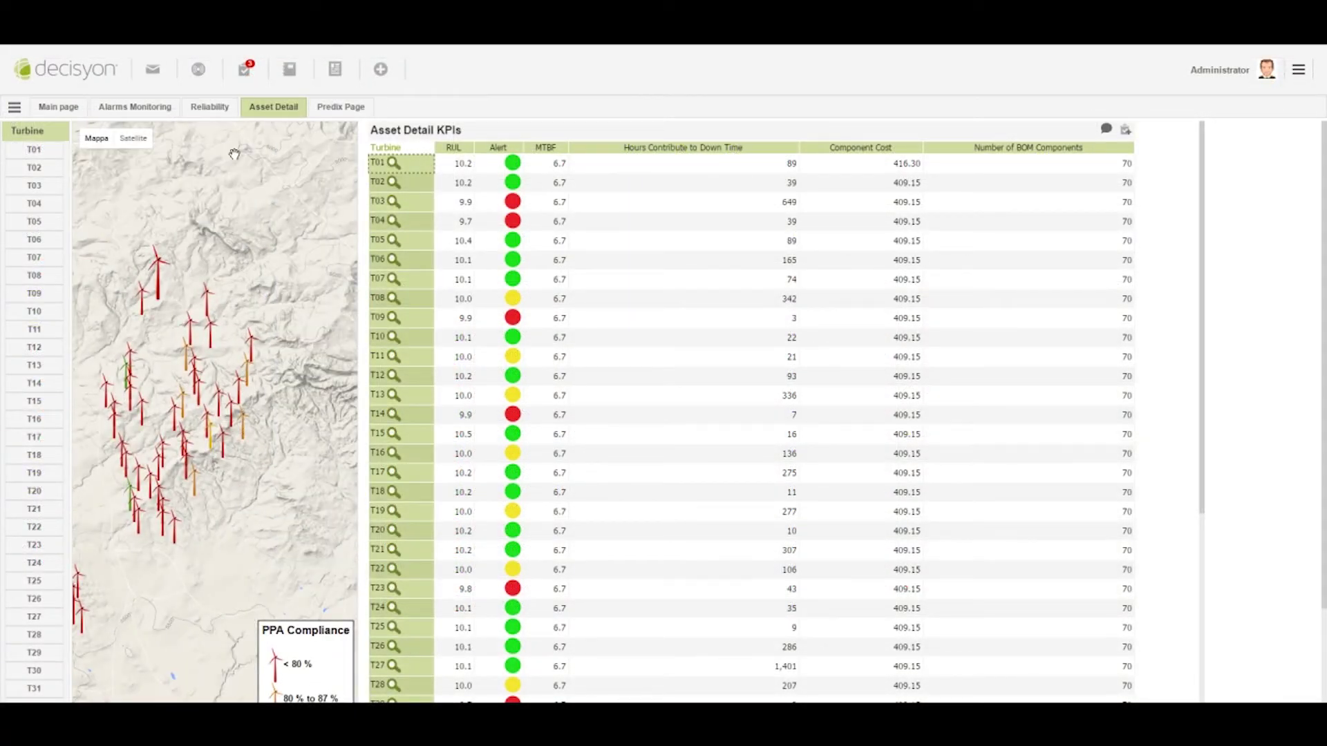
left_click(392, 166)
scroll(530, 315, "down", 1)
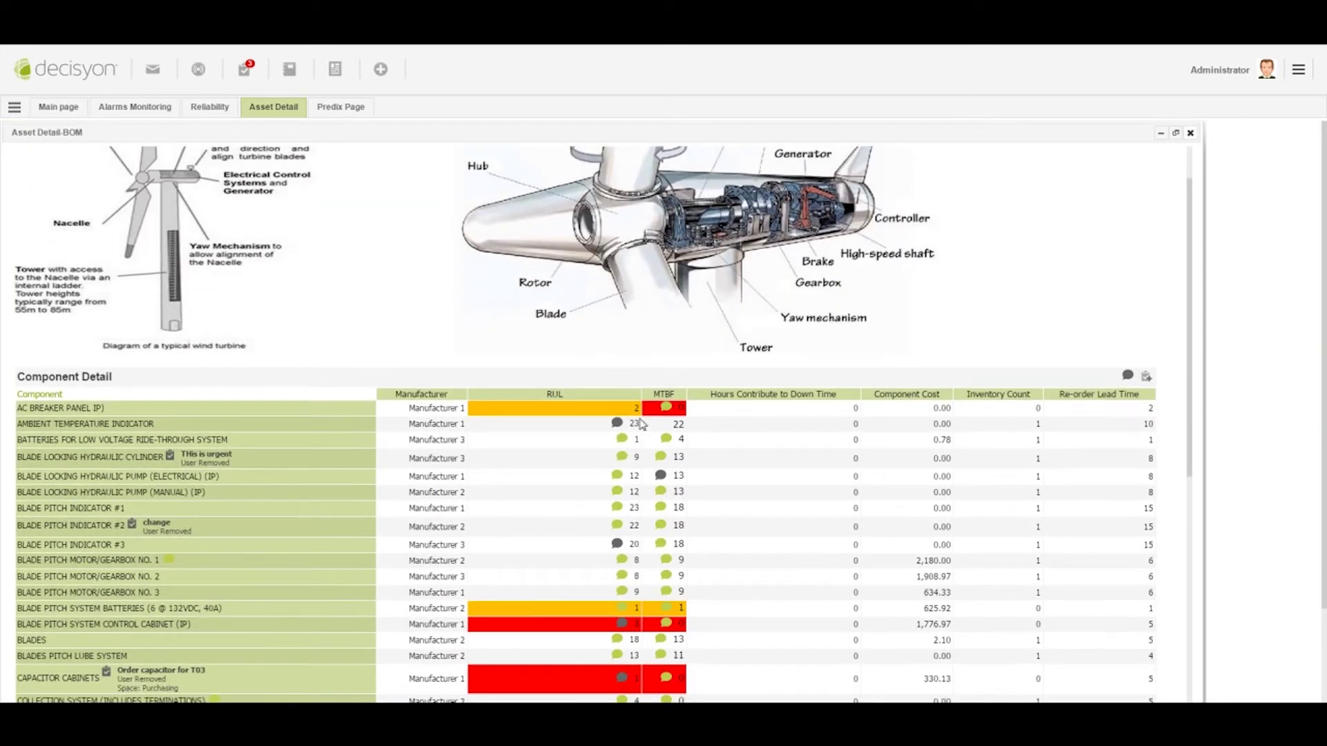
left_click(617, 424)
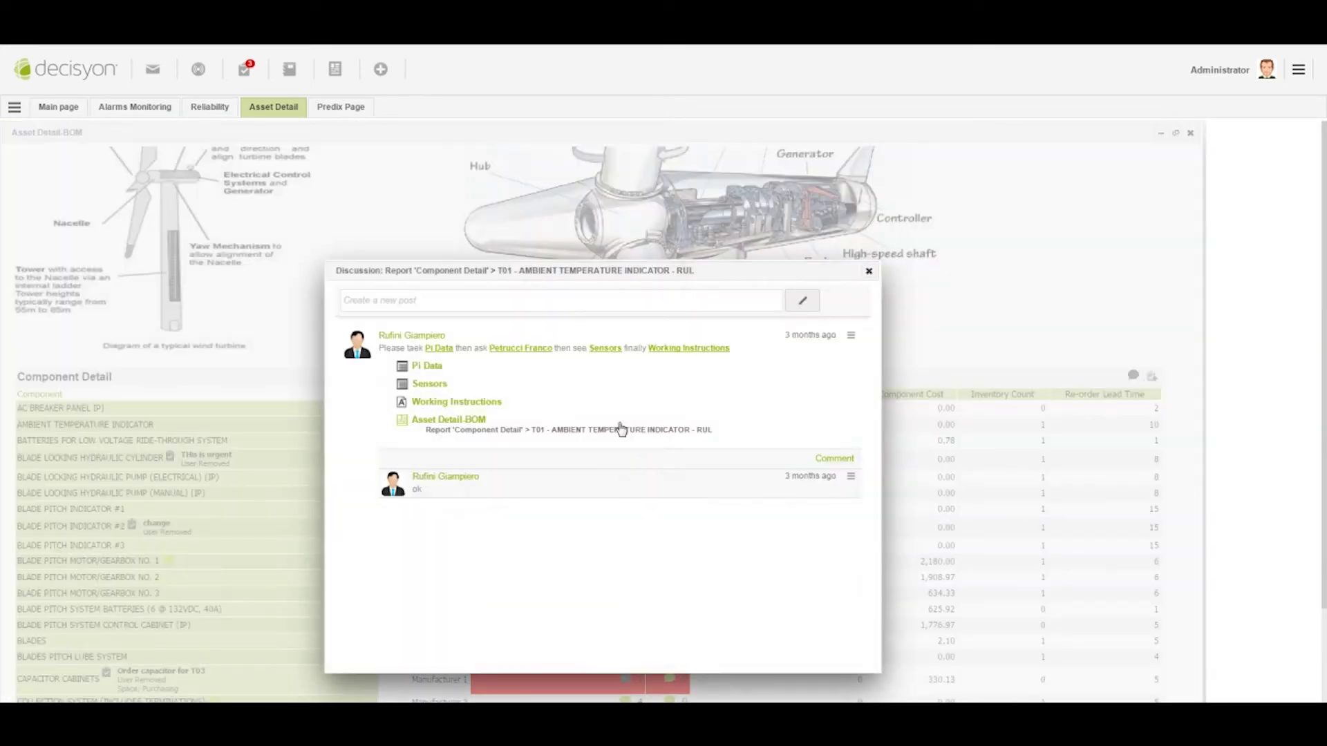
left_click(429, 301)
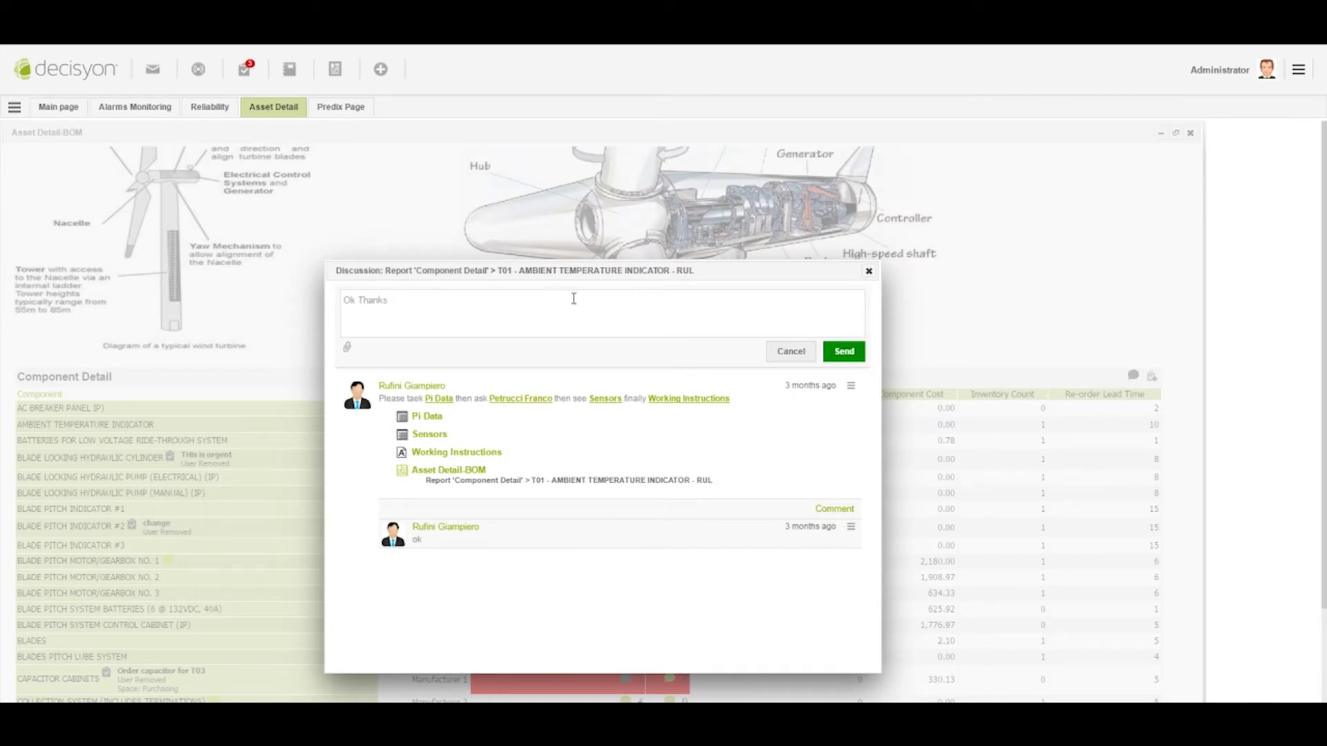
left_click(846, 354)
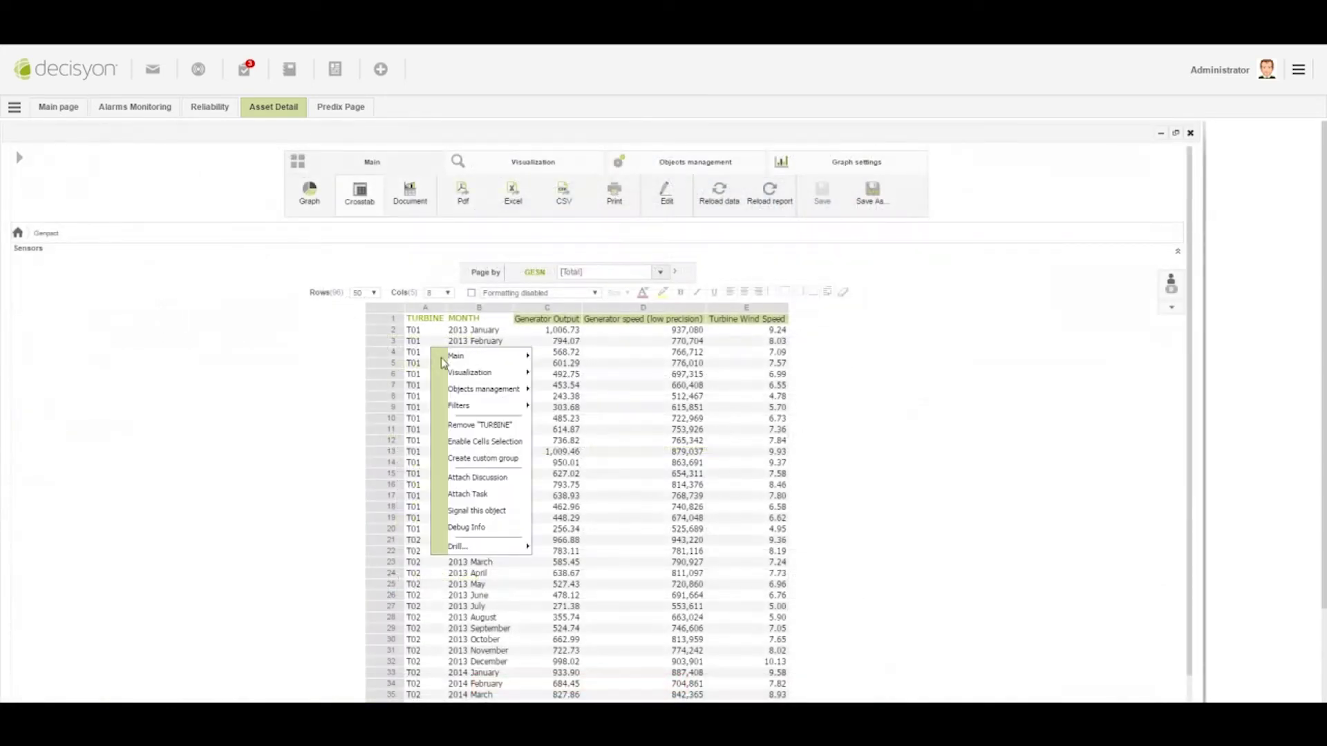
Show the Main Bearing's detail and sensor readings for bearing part 1
mouse_move(511, 547)
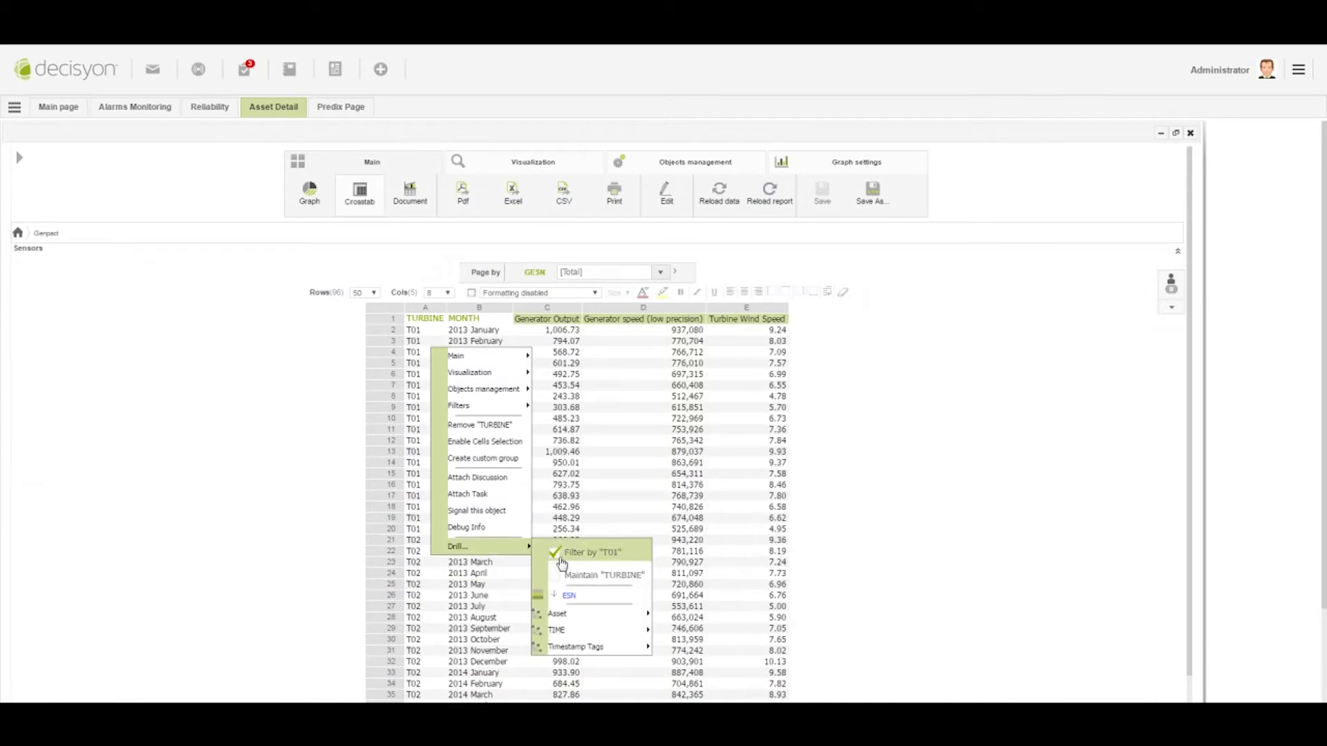
mouse_move(609, 620)
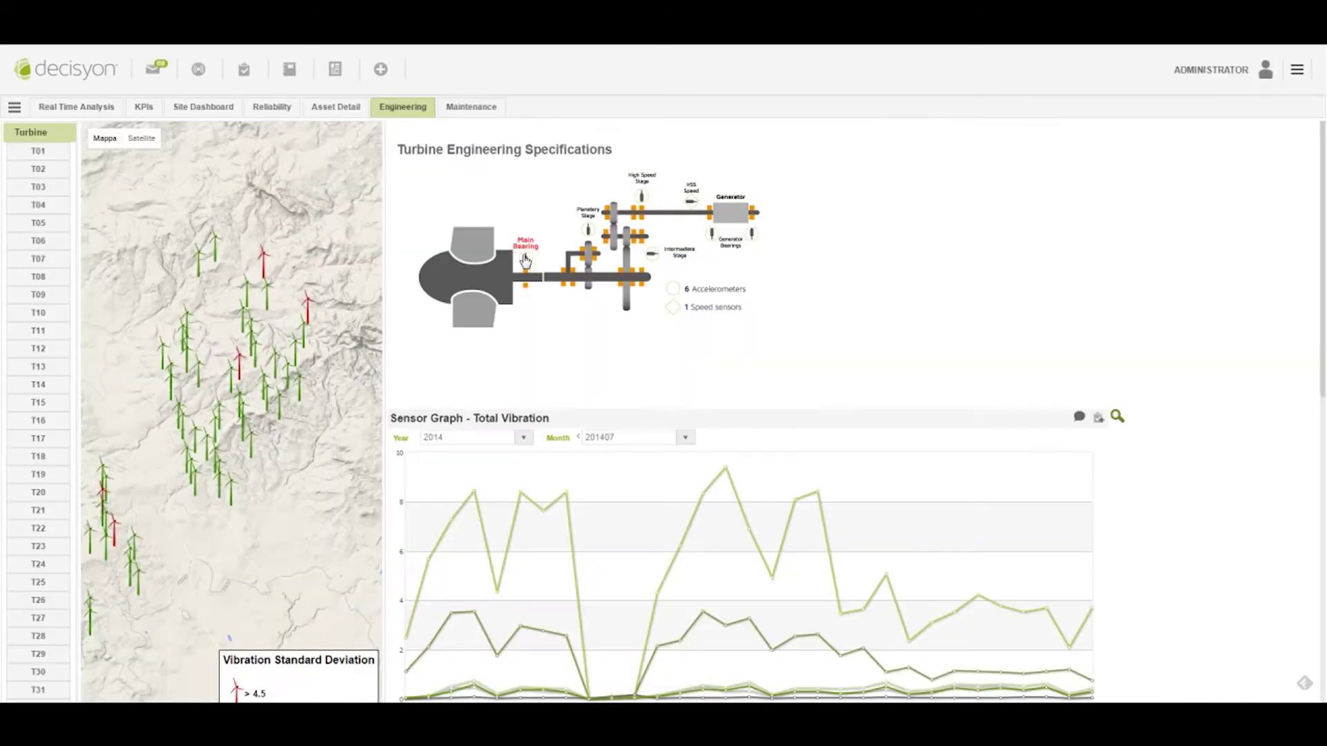
left_click(525, 259)
left_click(793, 215)
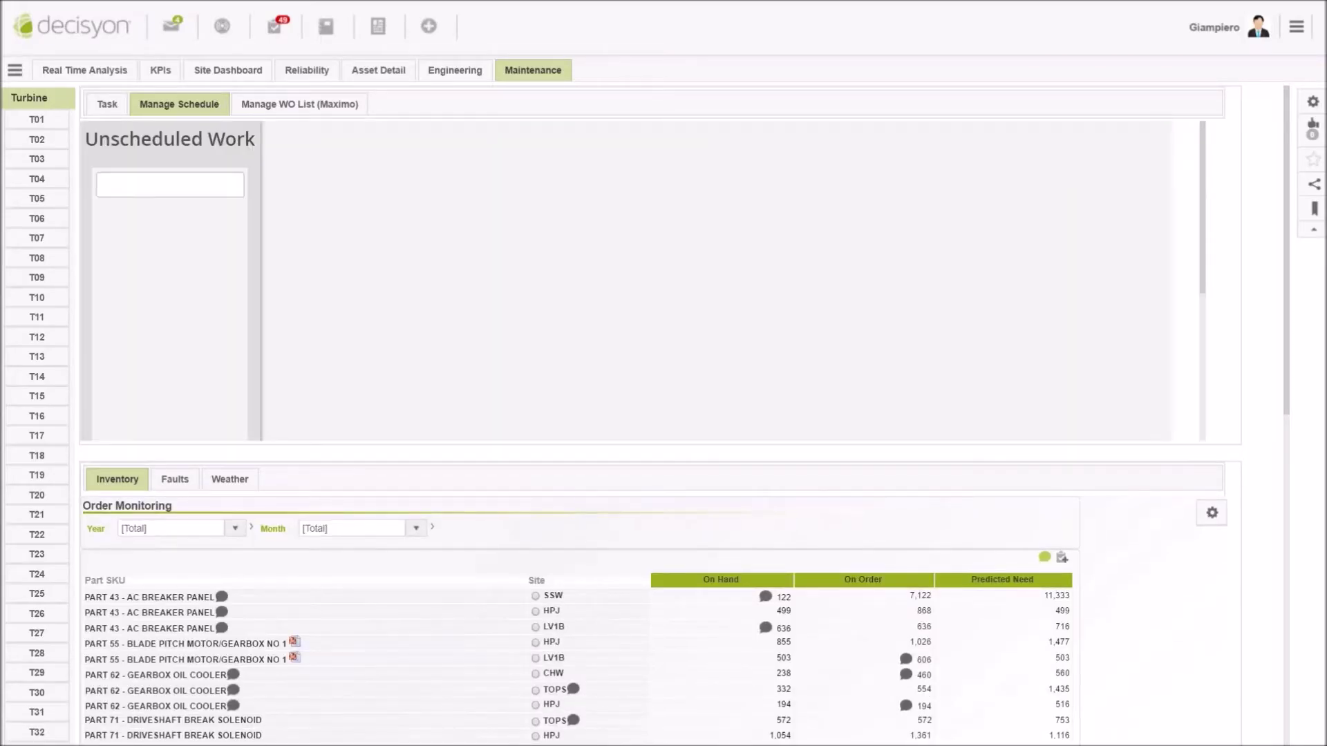
Move work order CHWW18893 toward week 32, then scroll down to the Product Mix and Order Monitoring charts
left_click_drag(207, 276, 981, 247)
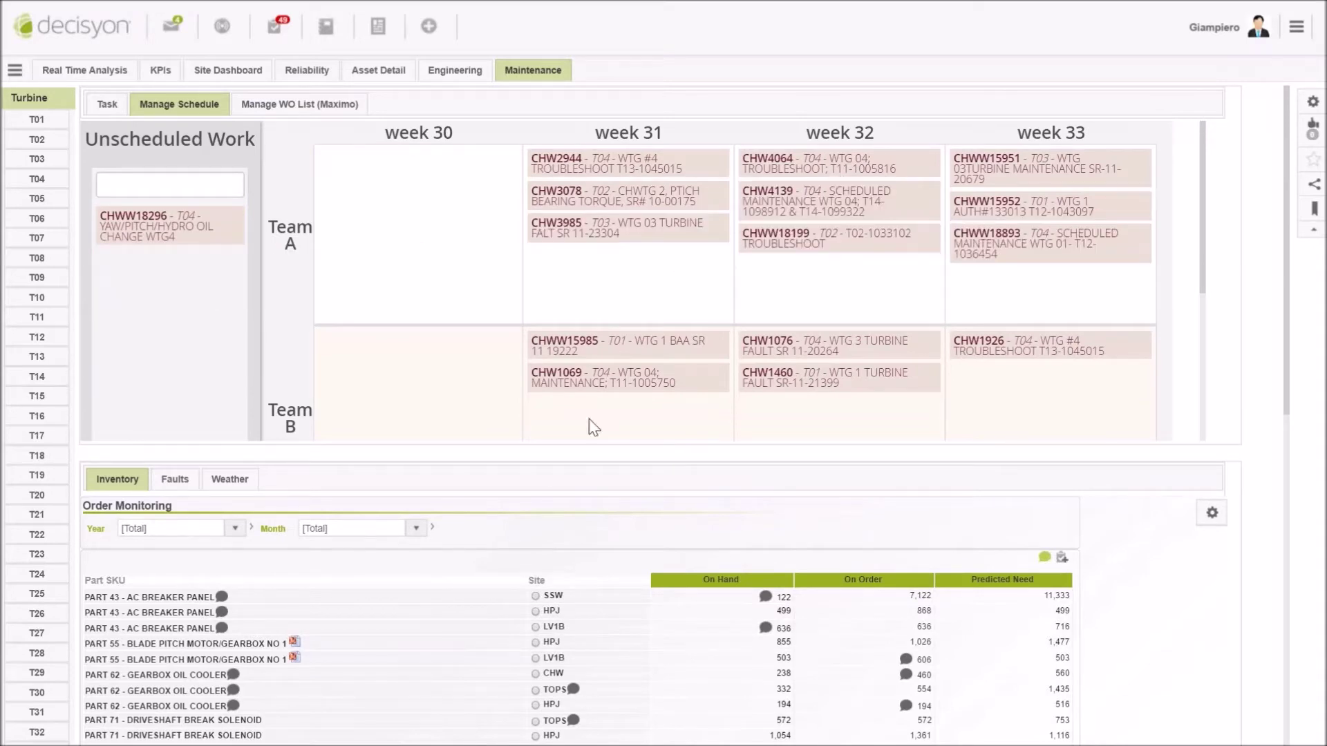
scroll(462, 618, "down", 1)
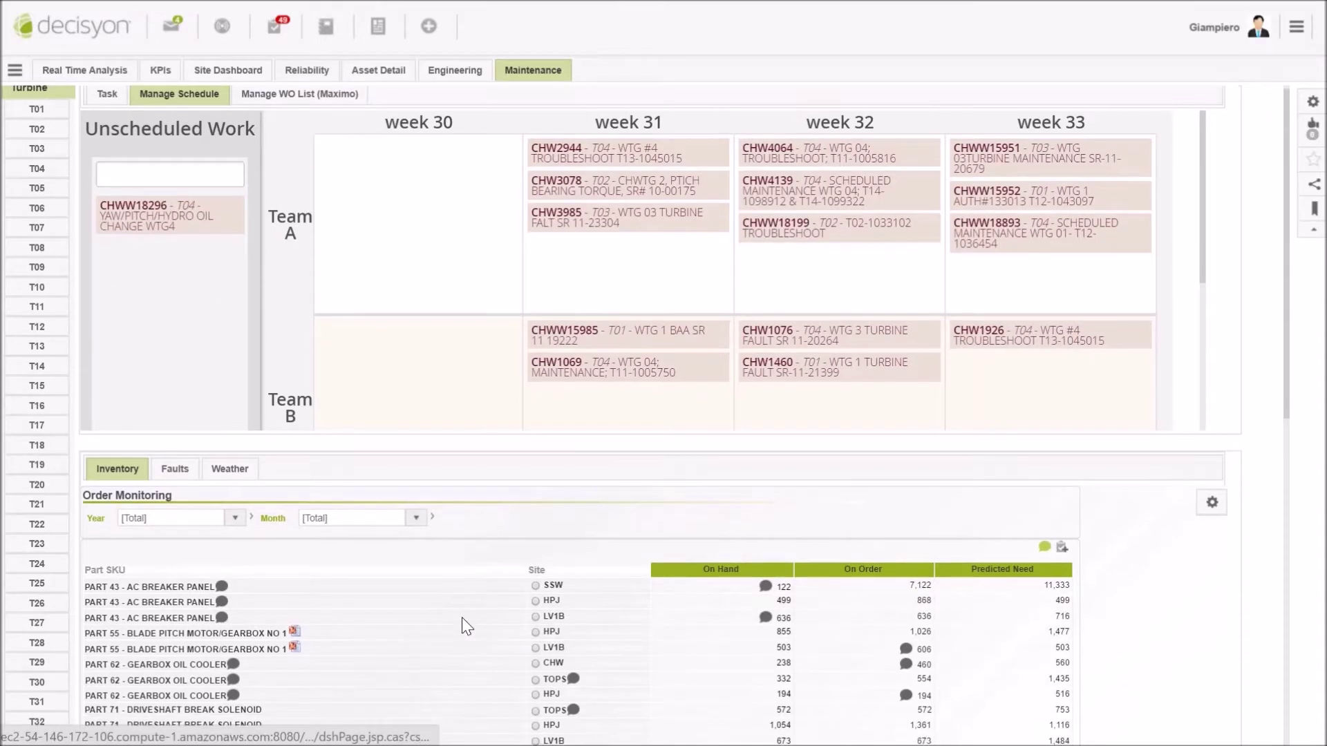
scroll(462, 617, "down", 3)
scroll(507, 546, "down", 2)
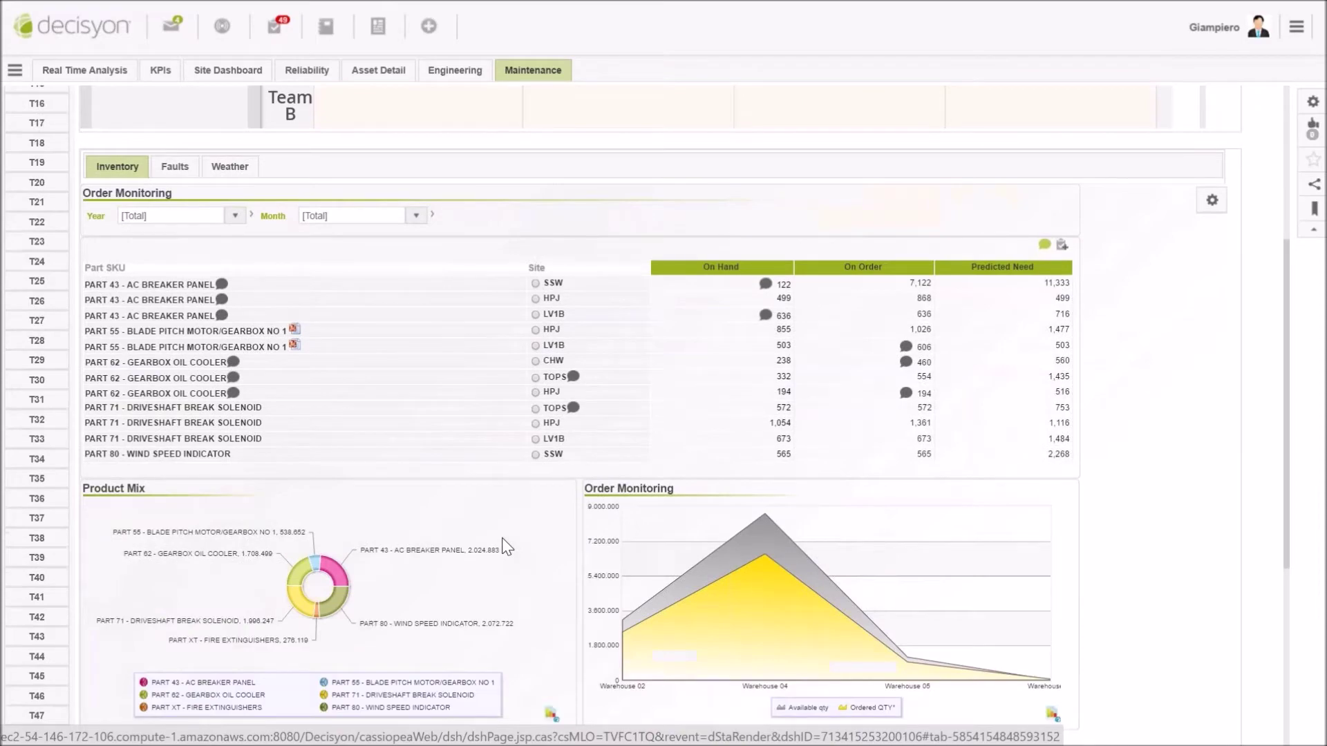
scroll(507, 546, "down", 2)
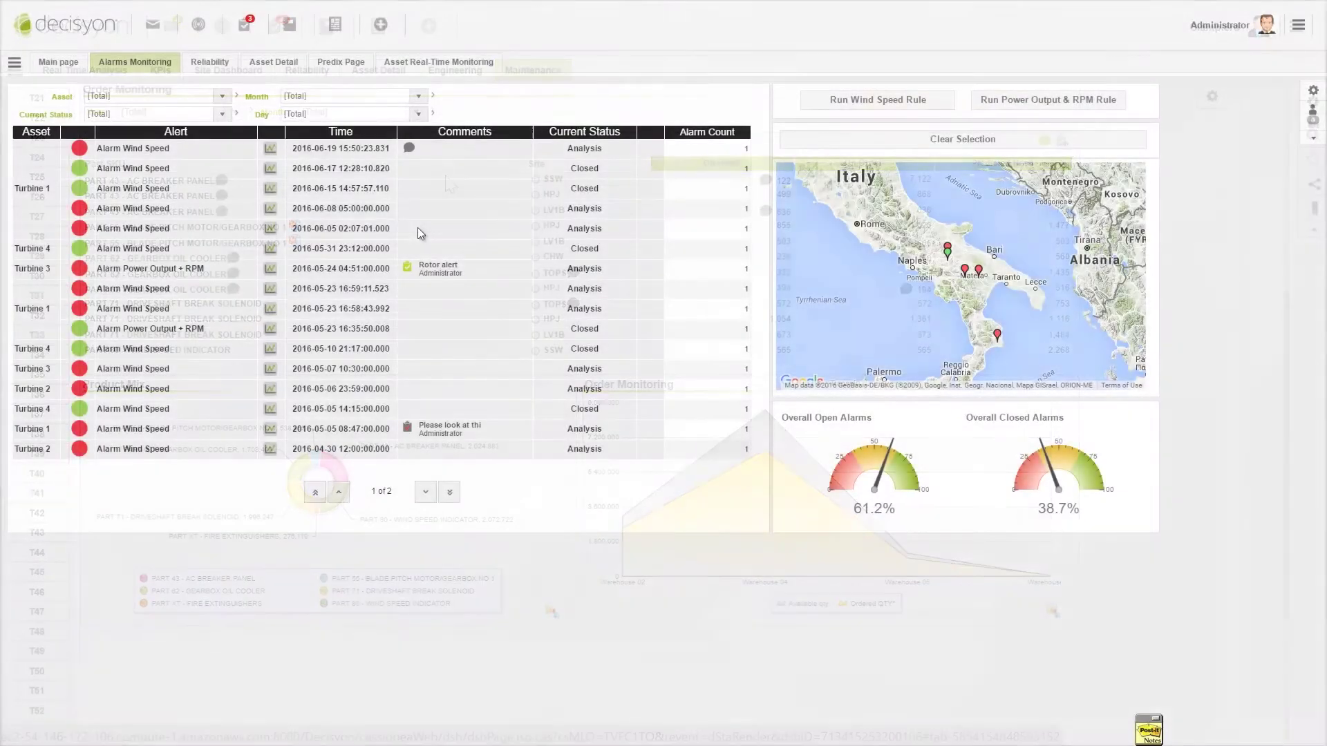
Choose Attach Task from an alarm's context menu in the Alarms Monitoring table
right_click(417, 227)
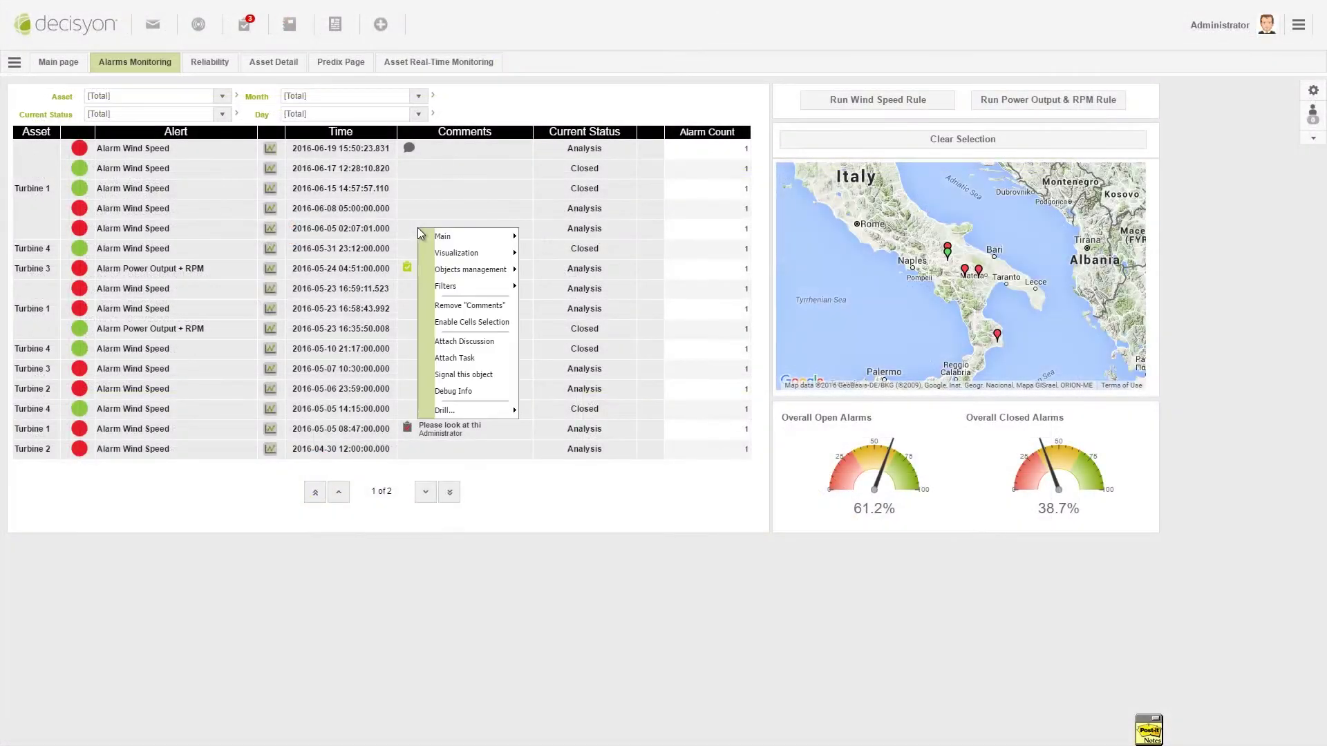
left_click(466, 357)
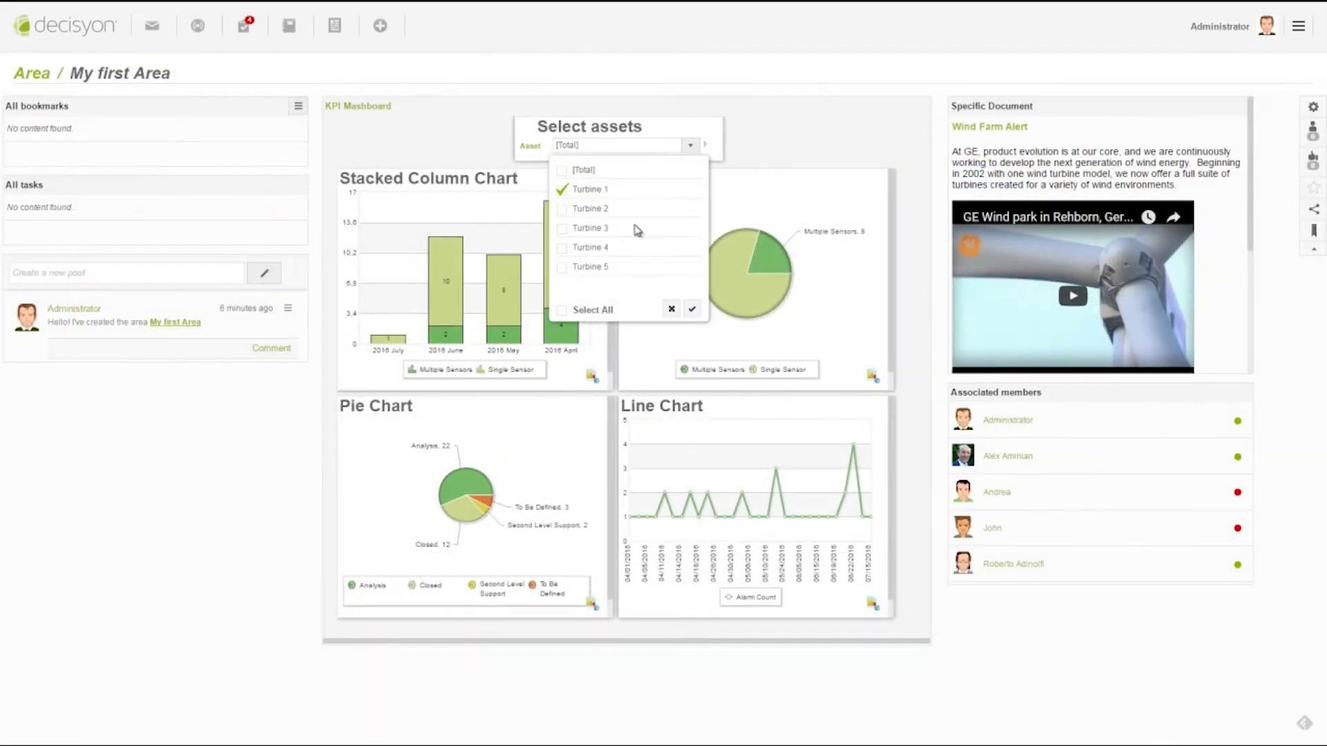
Filter charts to Turbine 1, play the wind park video, and draft a post tagging a teammate: 'please look at the data and open the mashboard @'
left_click(692, 310)
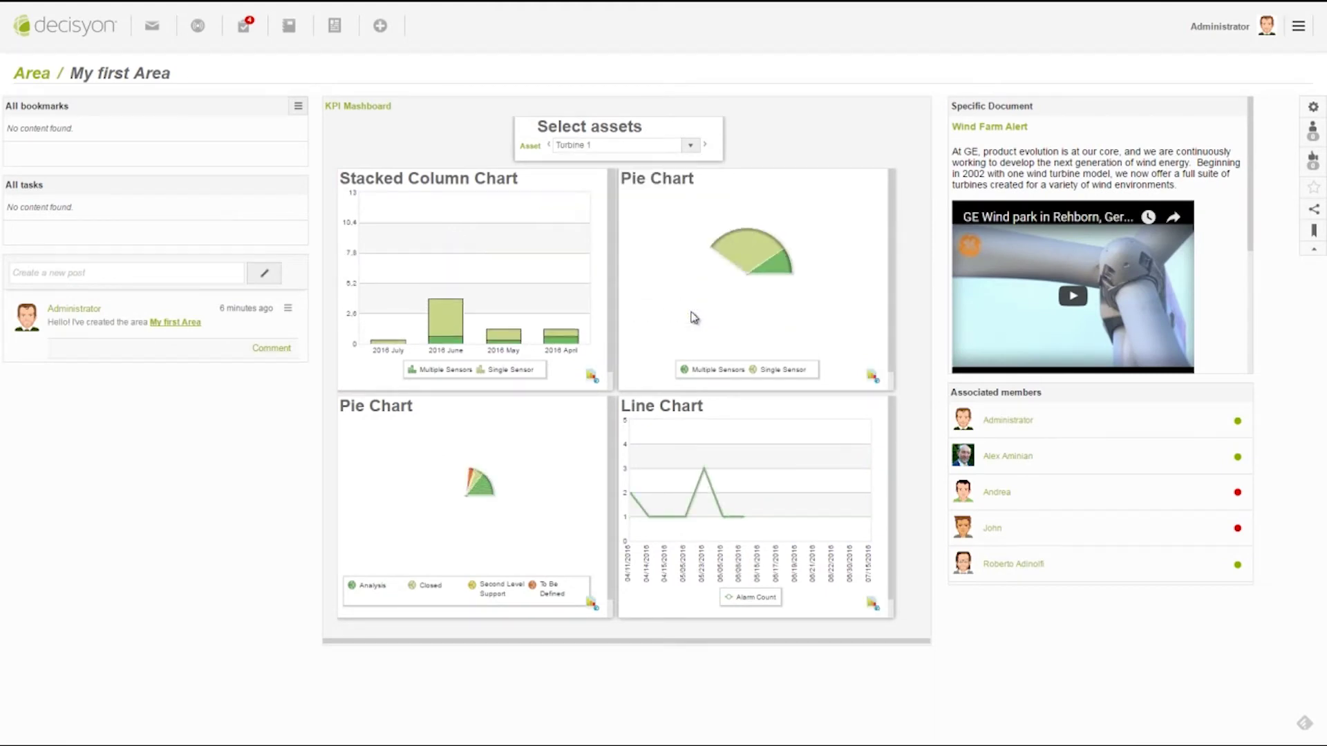
left_click(1075, 296)
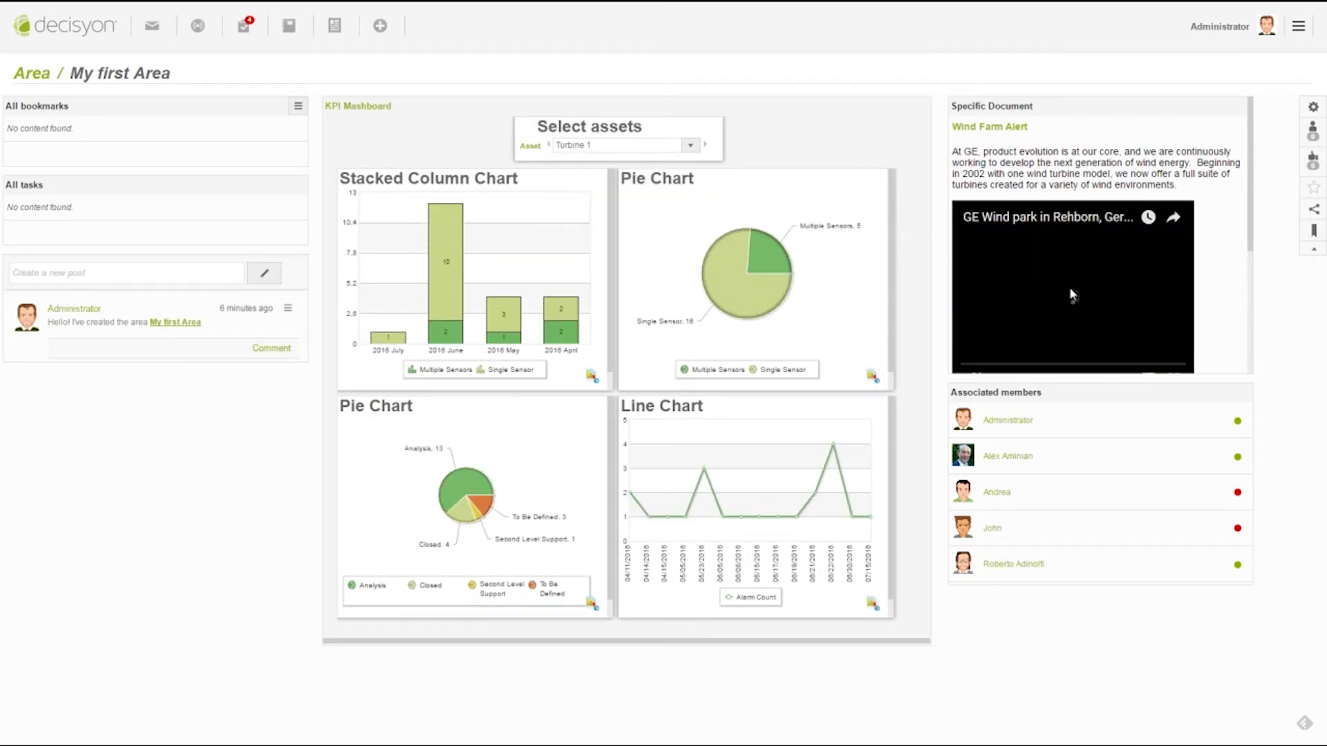
left_click(144, 277)
type("@")
left_click(131, 371)
type("please look at the data and open the mashboard @")
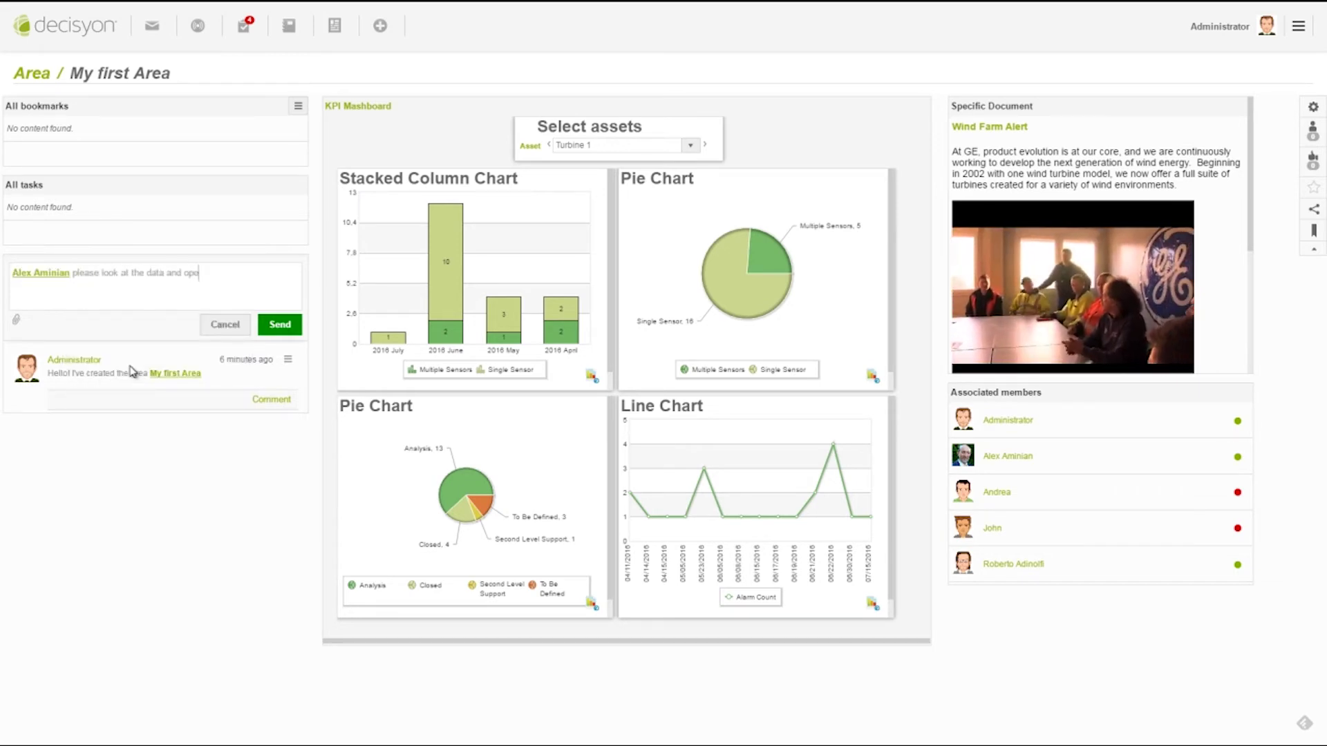
Place a Graph, Map, Crosstab and Discussions stream in the four layout cells
left_click_drag(67, 237, 391, 147)
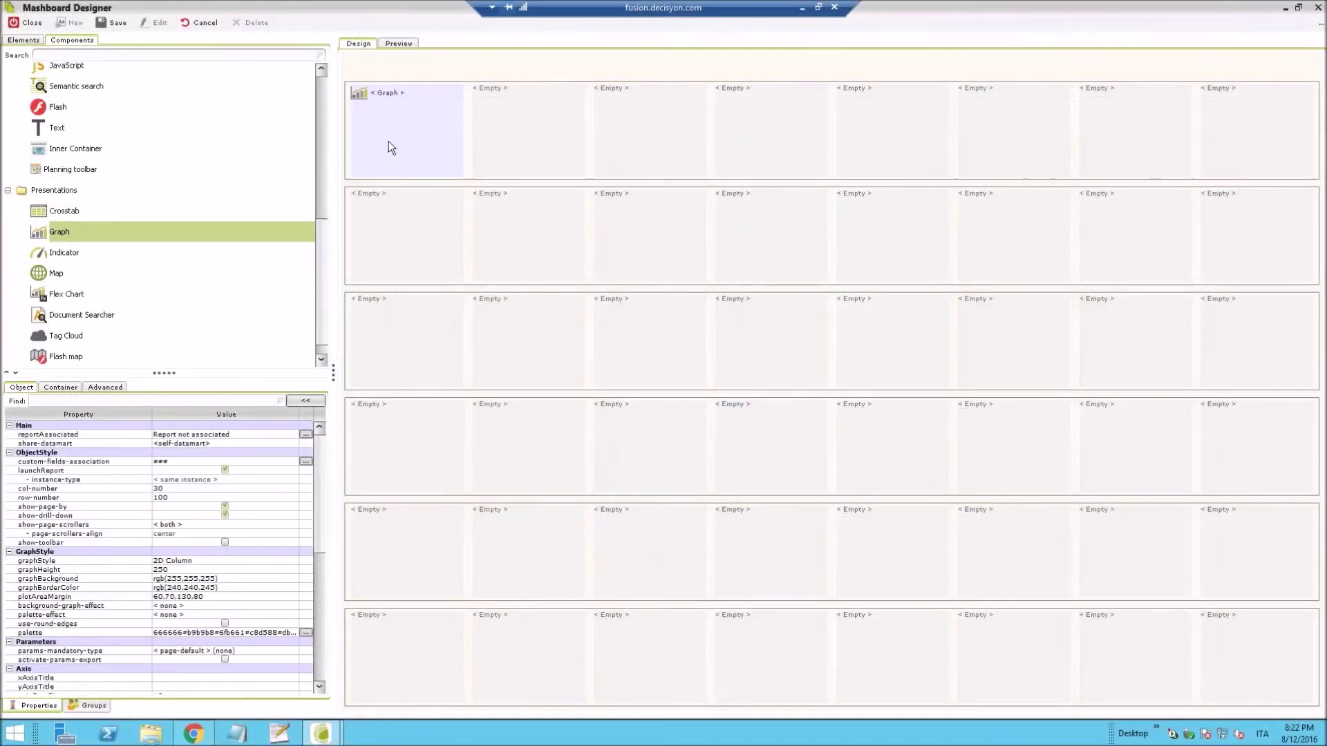
left_click_drag(60, 277, 492, 148)
left_click_drag(309, 212, 408, 235)
left_click_drag(80, 99, 511, 221)
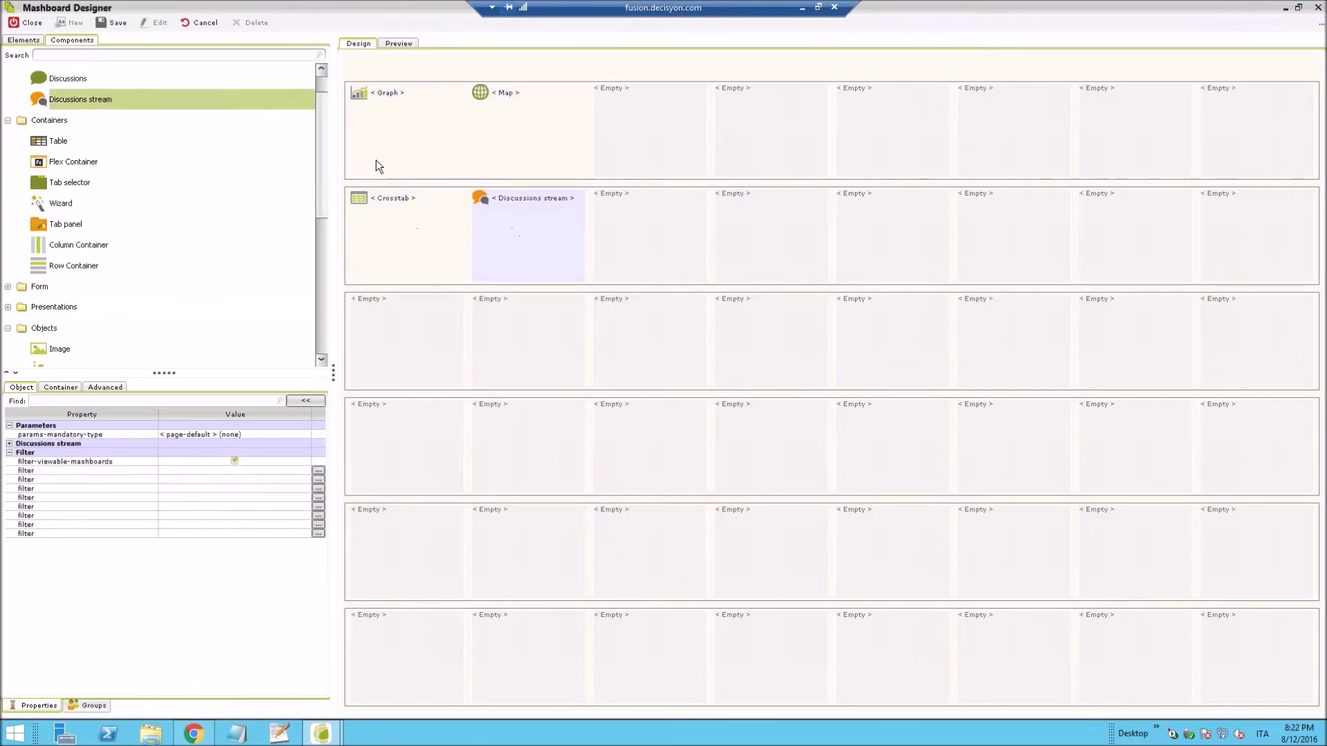
Associate Demo Report with the graph and preview the mashboard
left_click(362, 114)
left_click(306, 435)
left_click(431, 339)
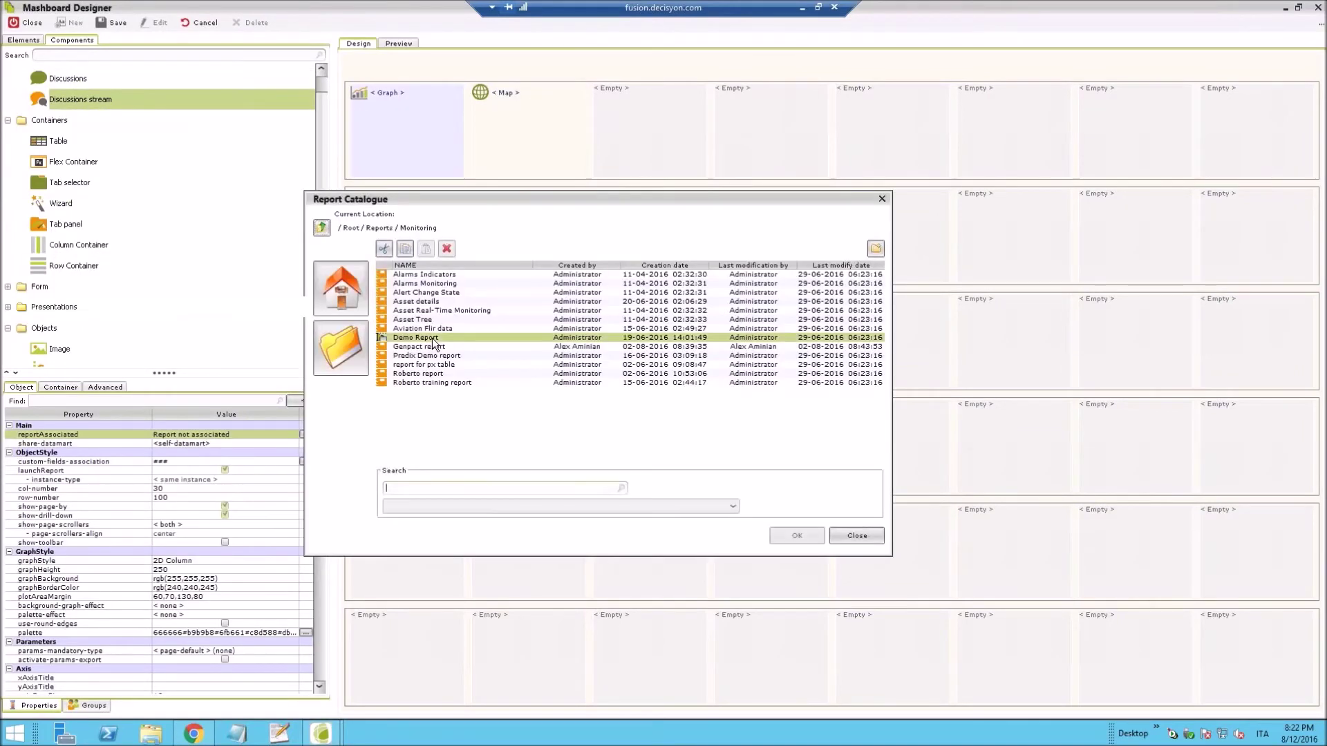
left_click(794, 533)
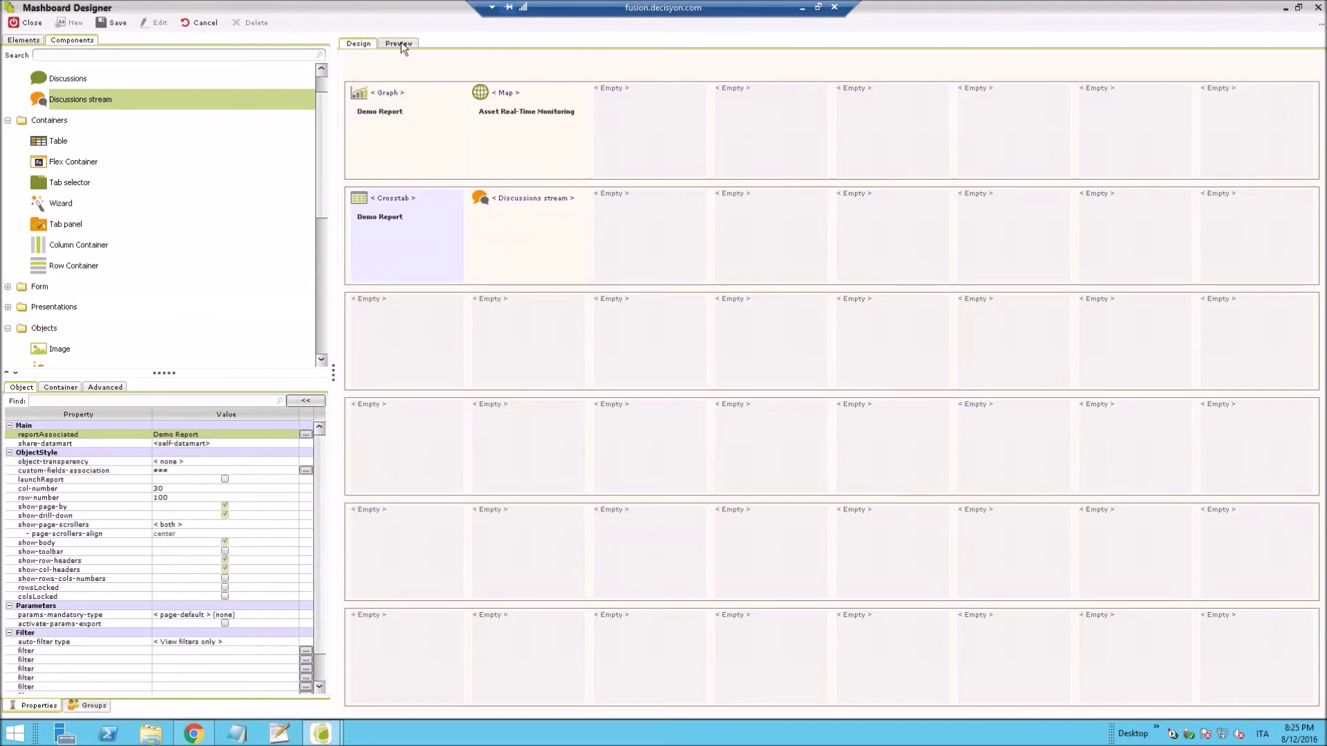
left_click(400, 44)
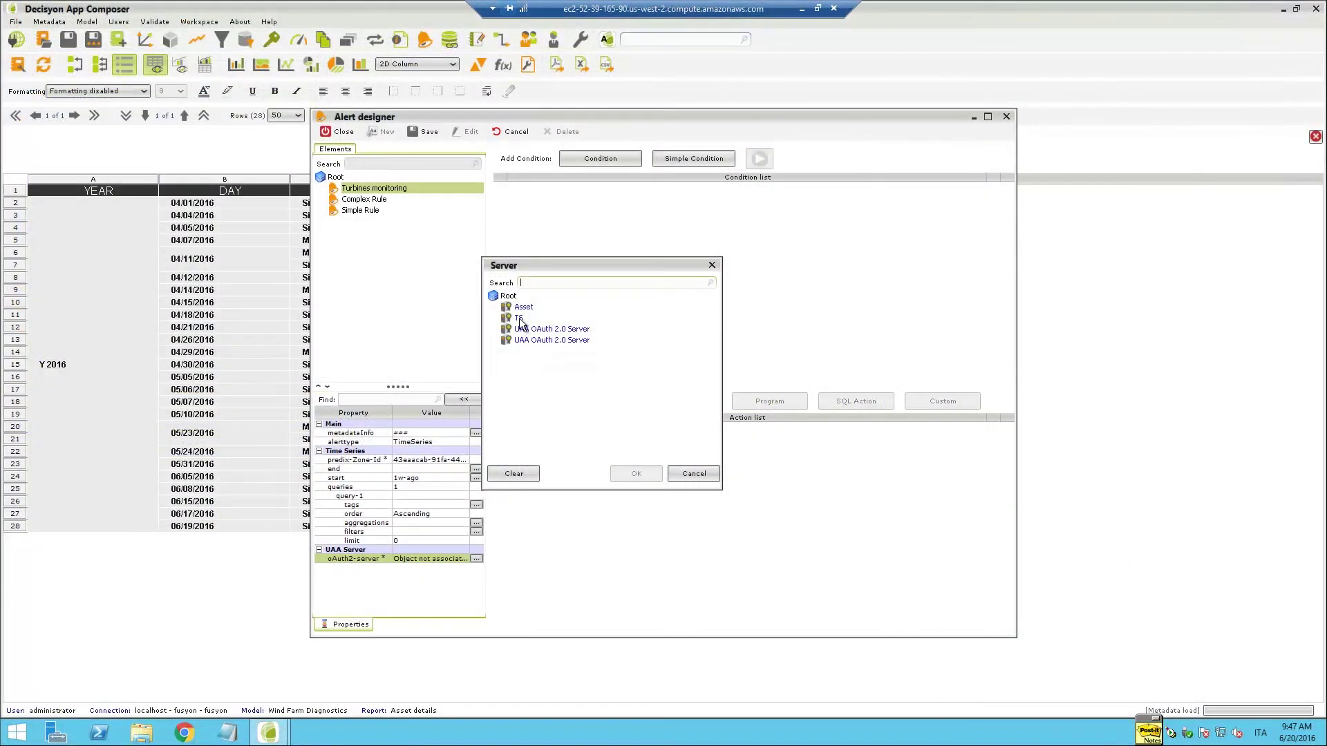
Set the alert's oAuth2 server to TS and query tags SENSOR_01 through SENSOR_05
left_click(519, 318)
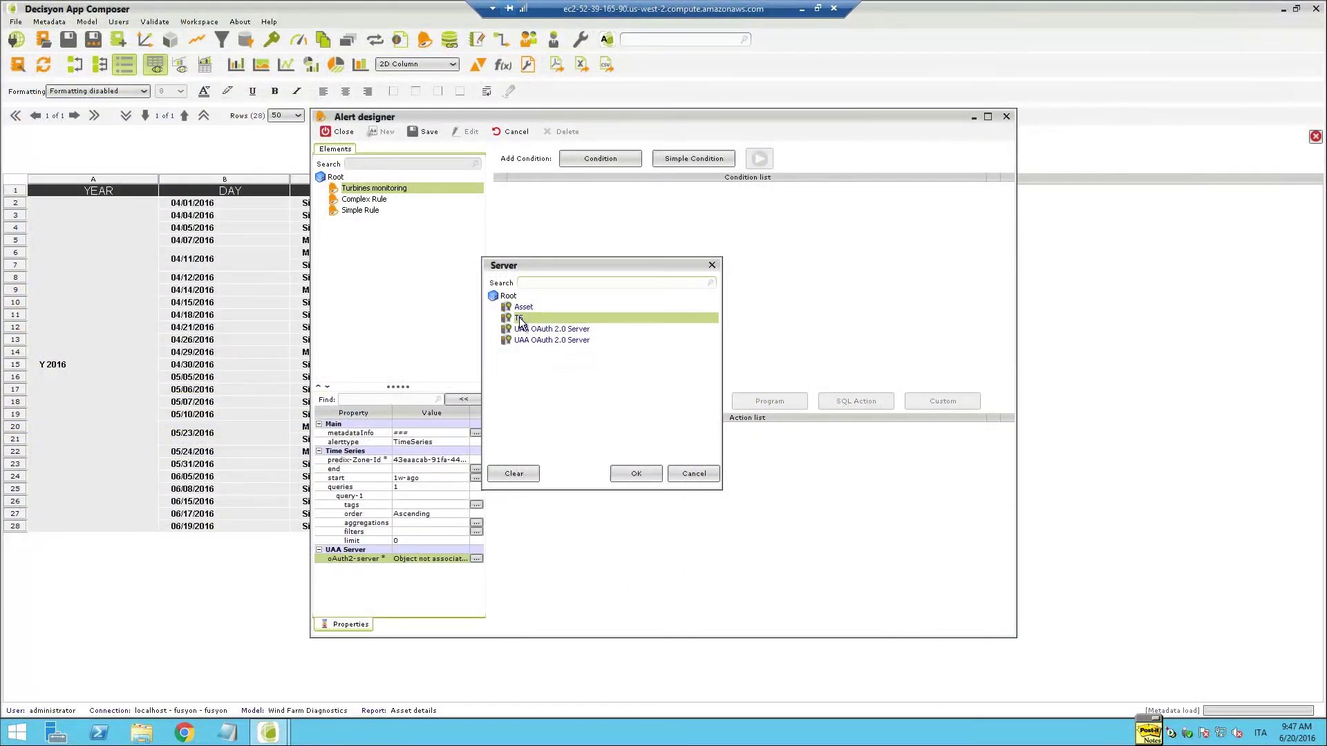
left_click(635, 475)
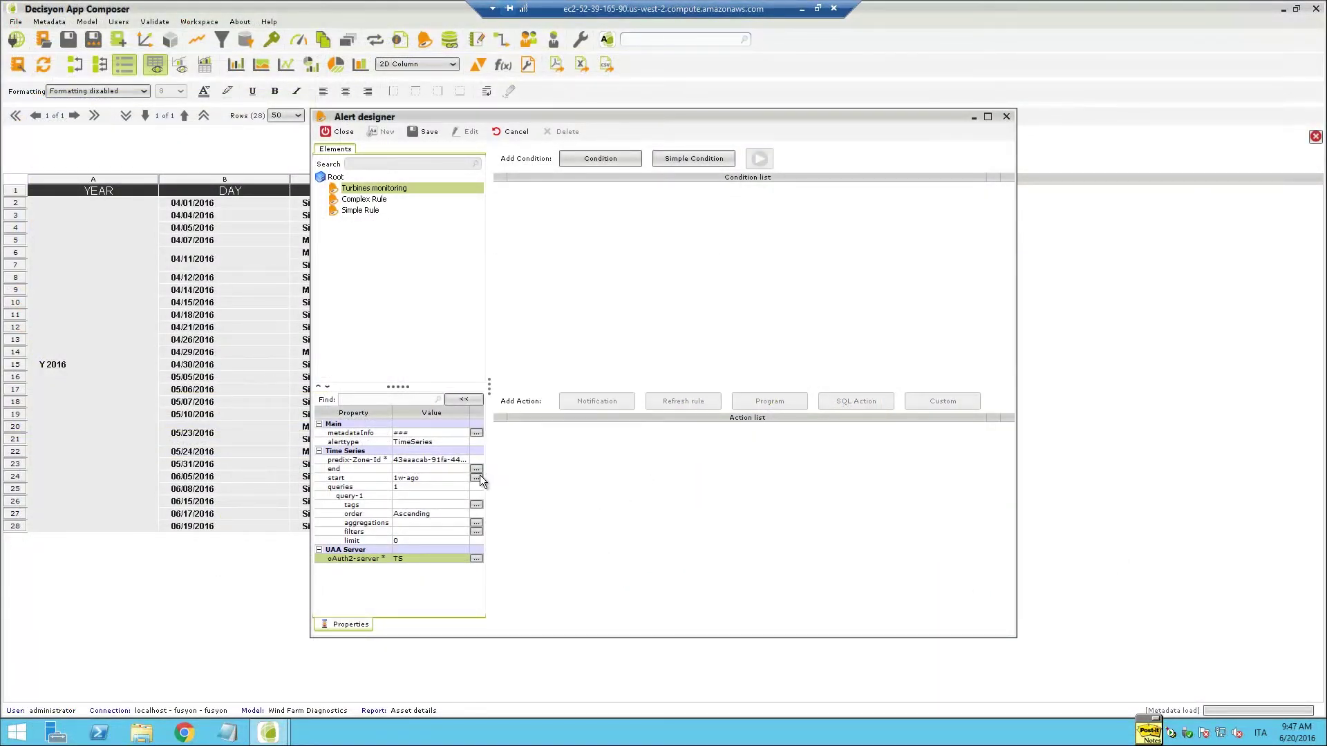
left_click(476, 505)
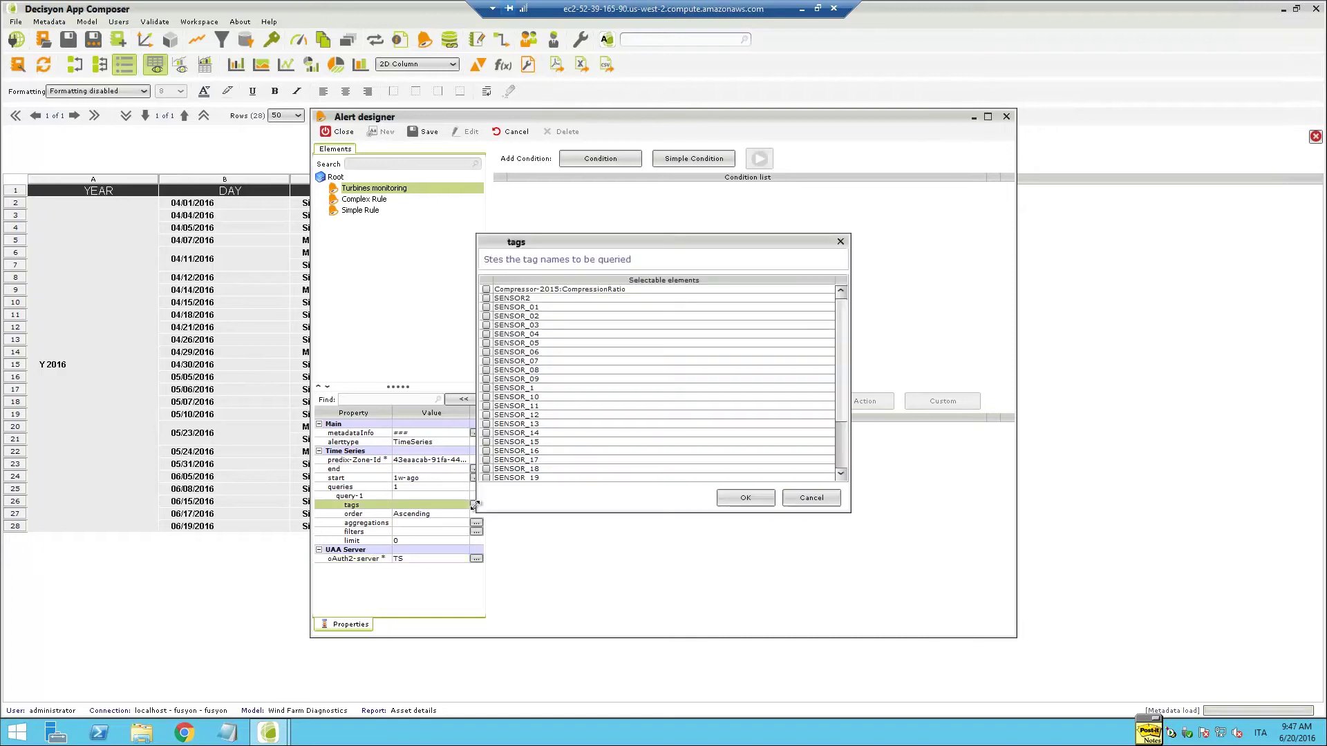
left_click(487, 307)
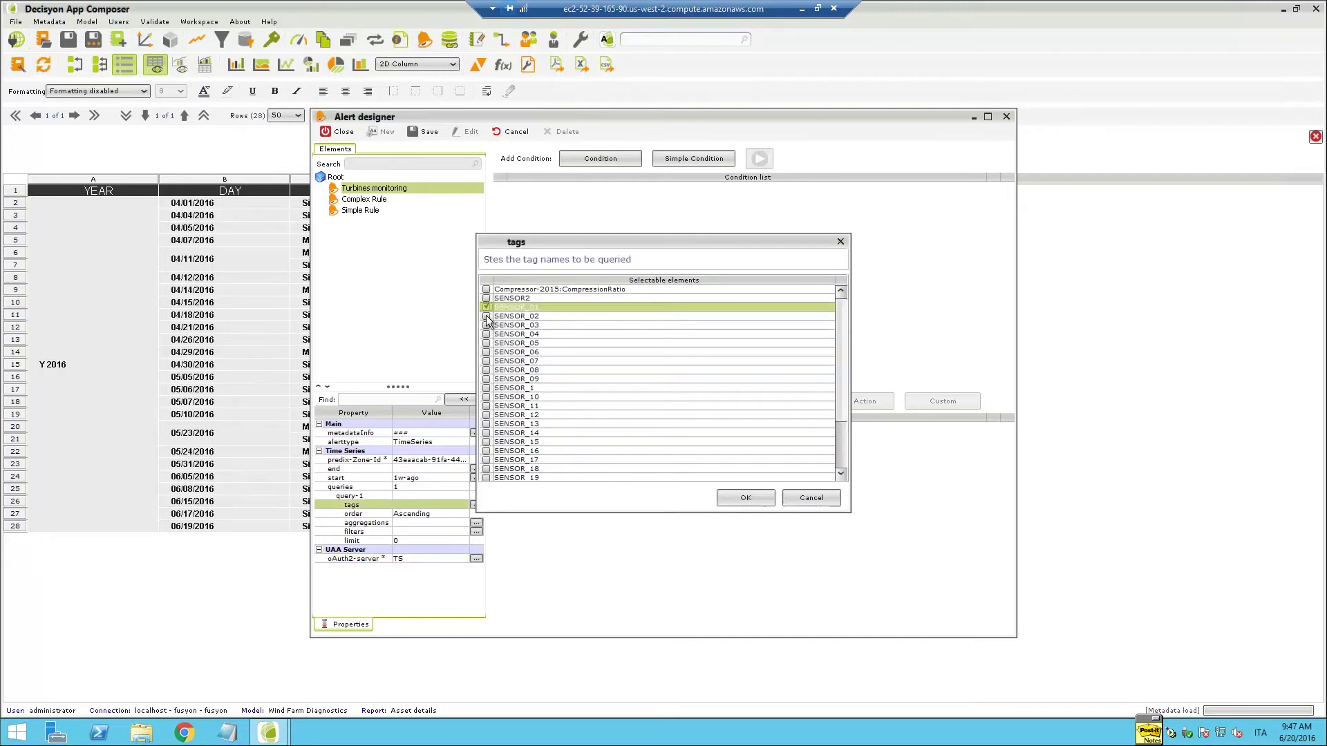
left_click(487, 316)
left_click(487, 324)
left_click(488, 334)
left_click(487, 343)
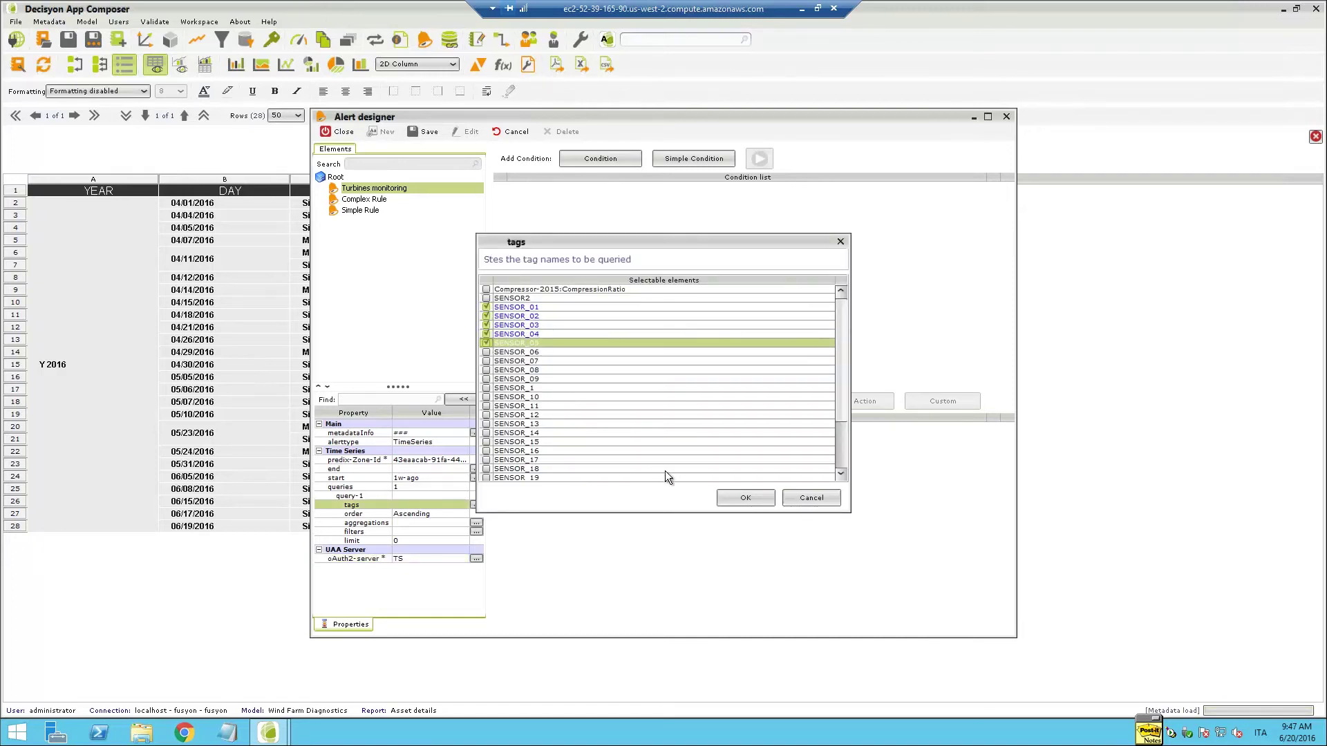
left_click(748, 500)
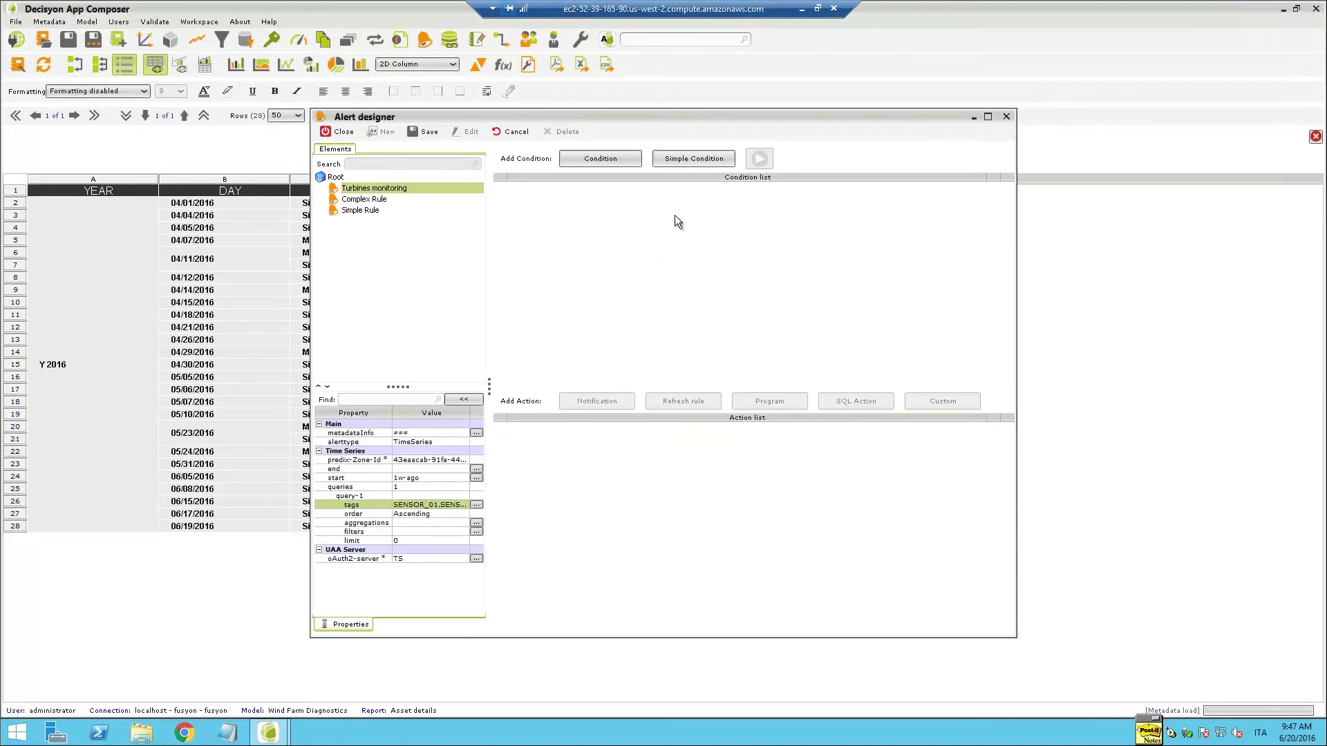
Add and edit a time-series simple condition, then expand the Site level under LK_ASSET
left_click(690, 160)
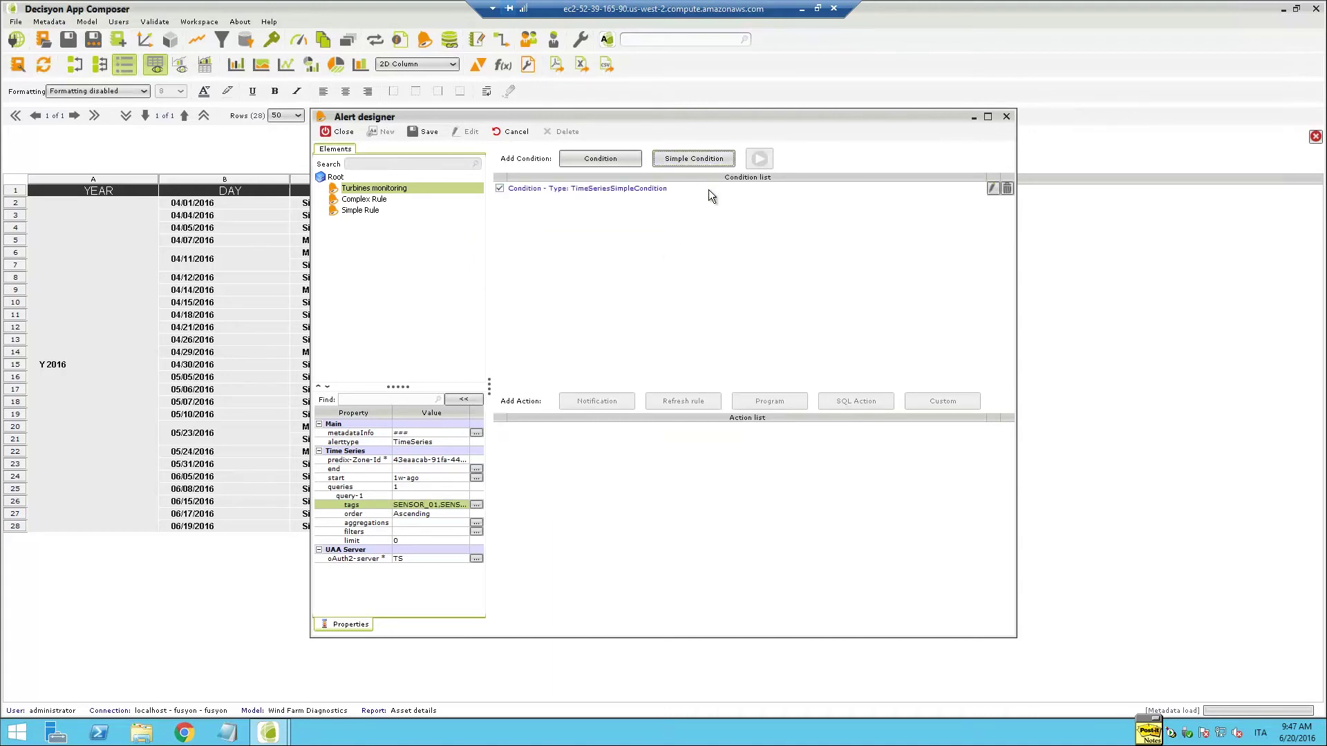
left_click(990, 189)
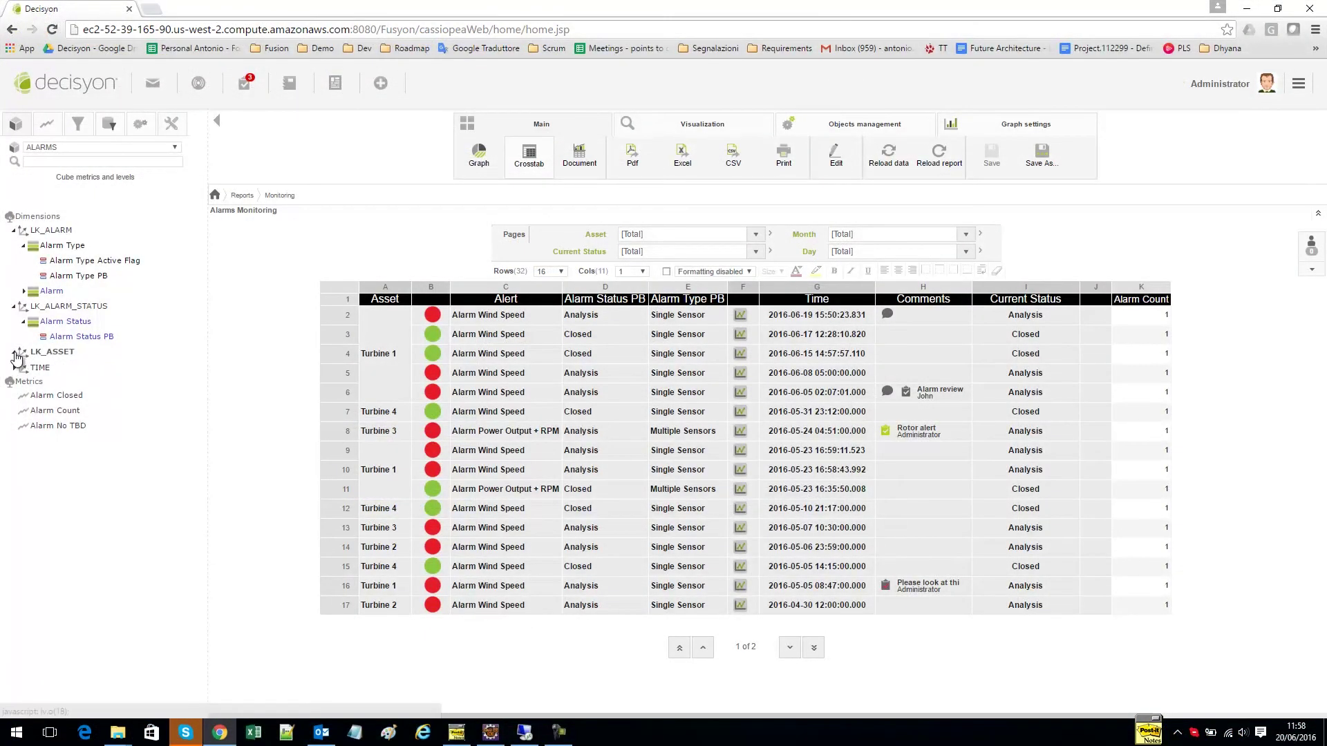
left_click(24, 369)
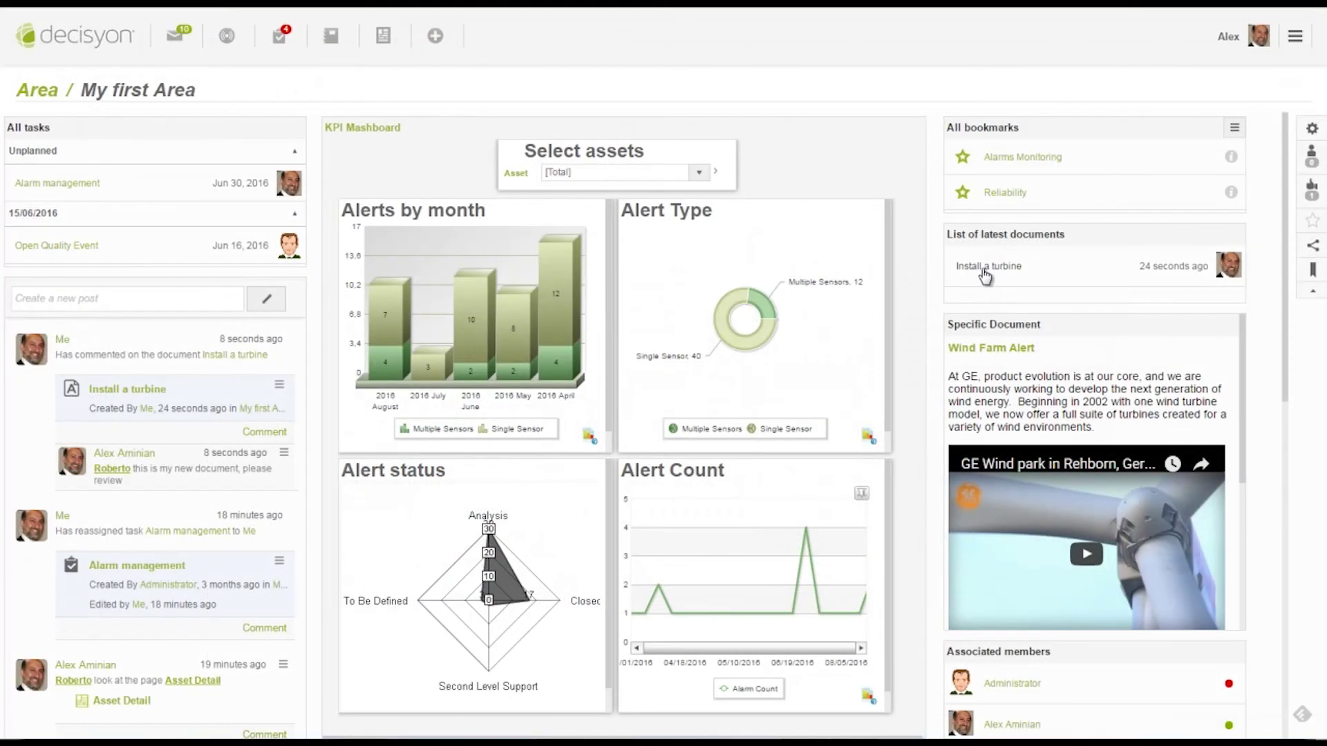
Open the Install a turbine document and start a comment on it
left_click(984, 270)
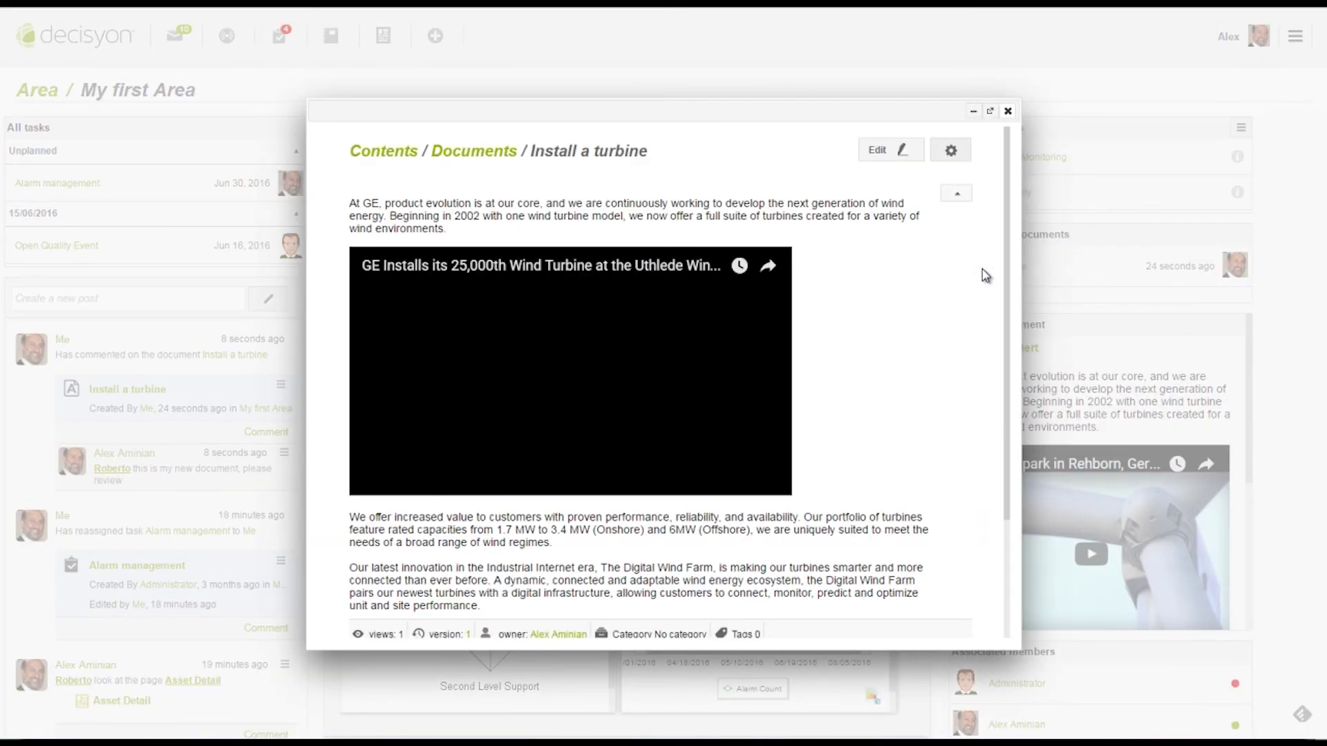
scroll(890, 458, "down", 2)
left_click(491, 586)
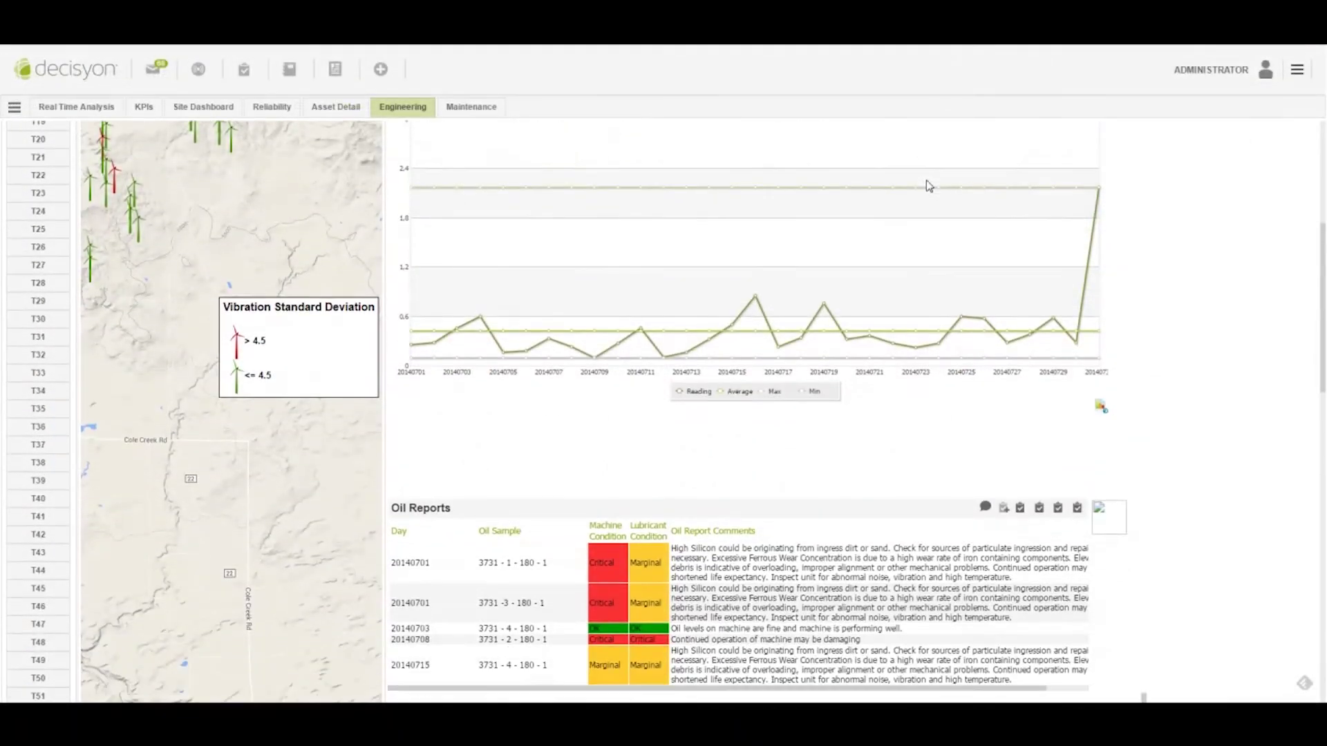
Sort Oil Reports by Machine Condition, export them as PDF, and drill Alert Type into Multiple Sensors
scroll(928, 185, "down", 2)
left_click(641, 331)
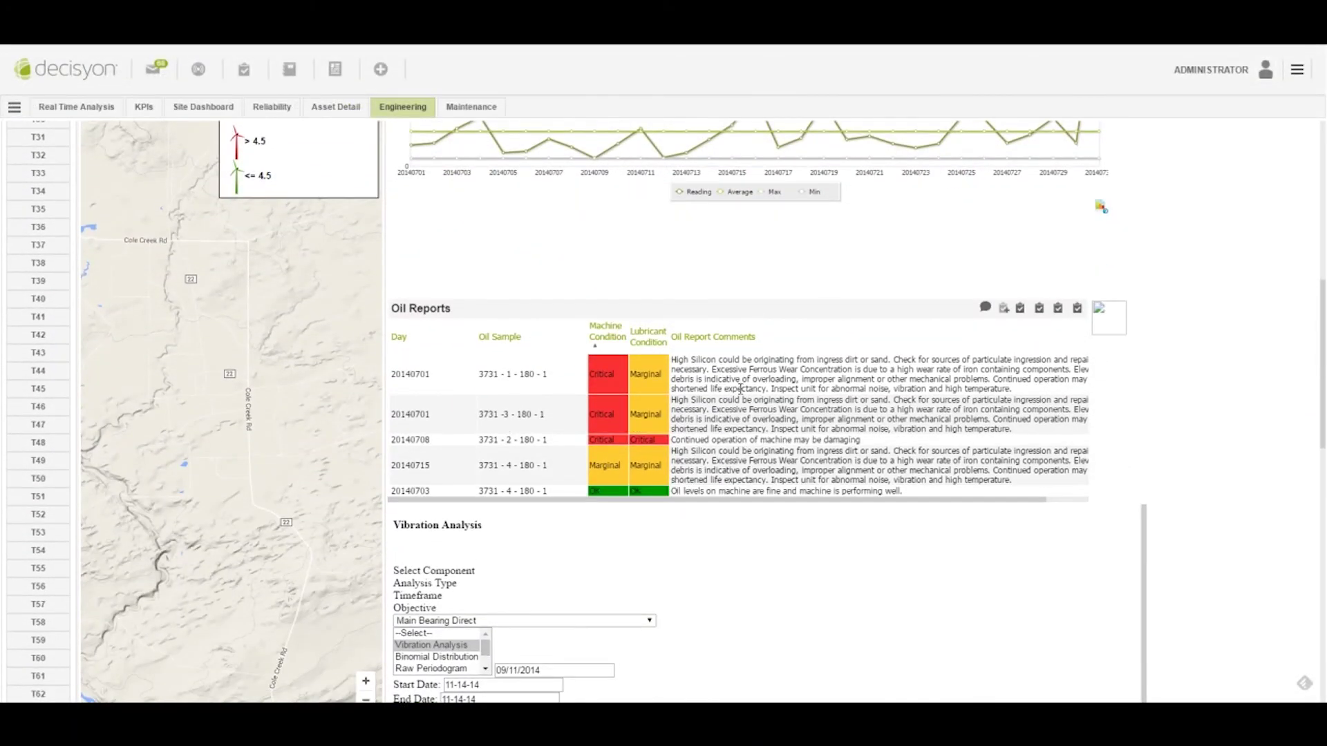
right_click(742, 391)
mouse_move(786, 403)
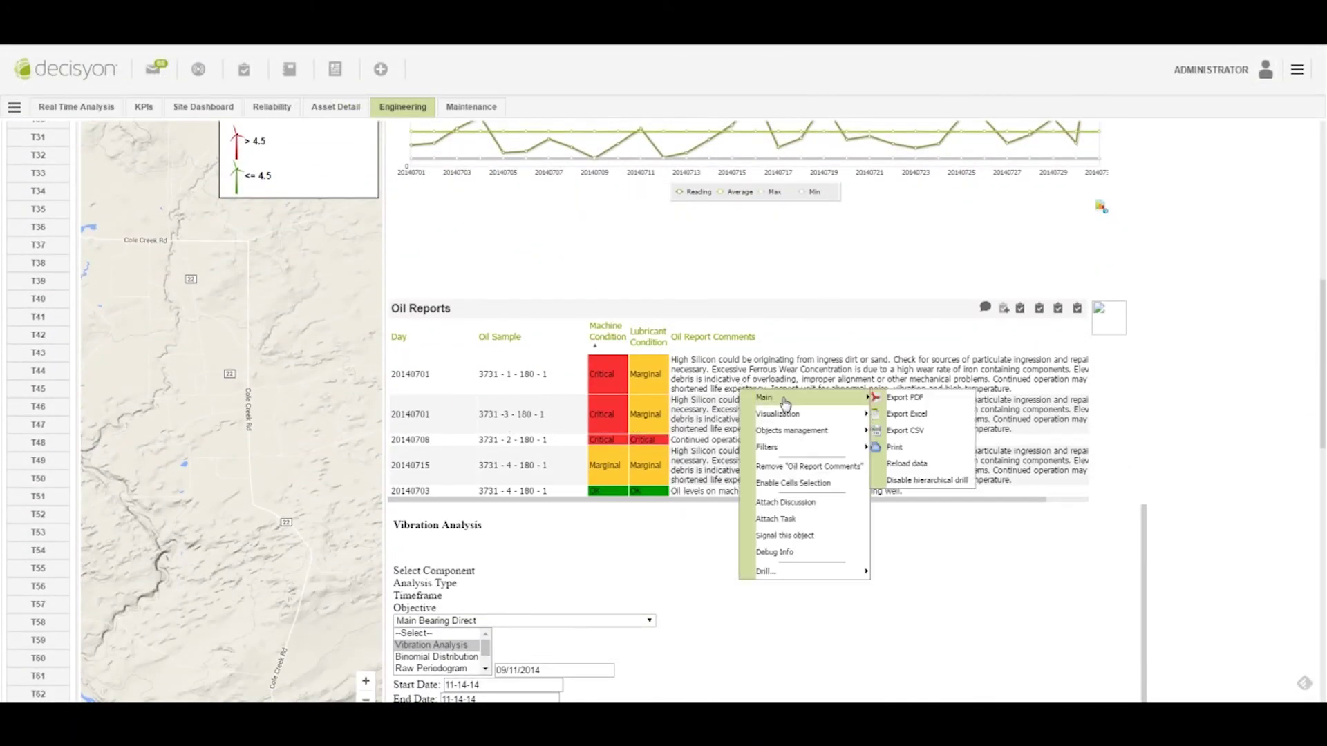
left_click(901, 405)
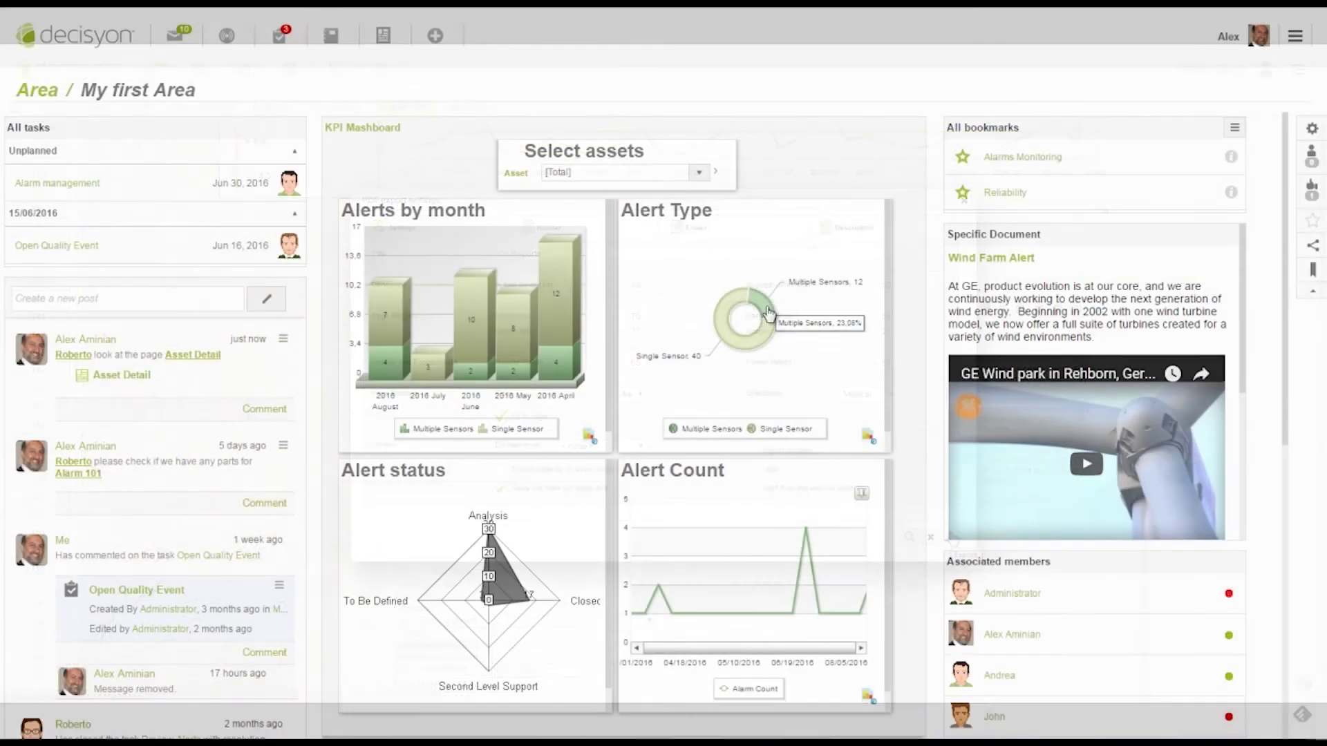
left_click(768, 313)
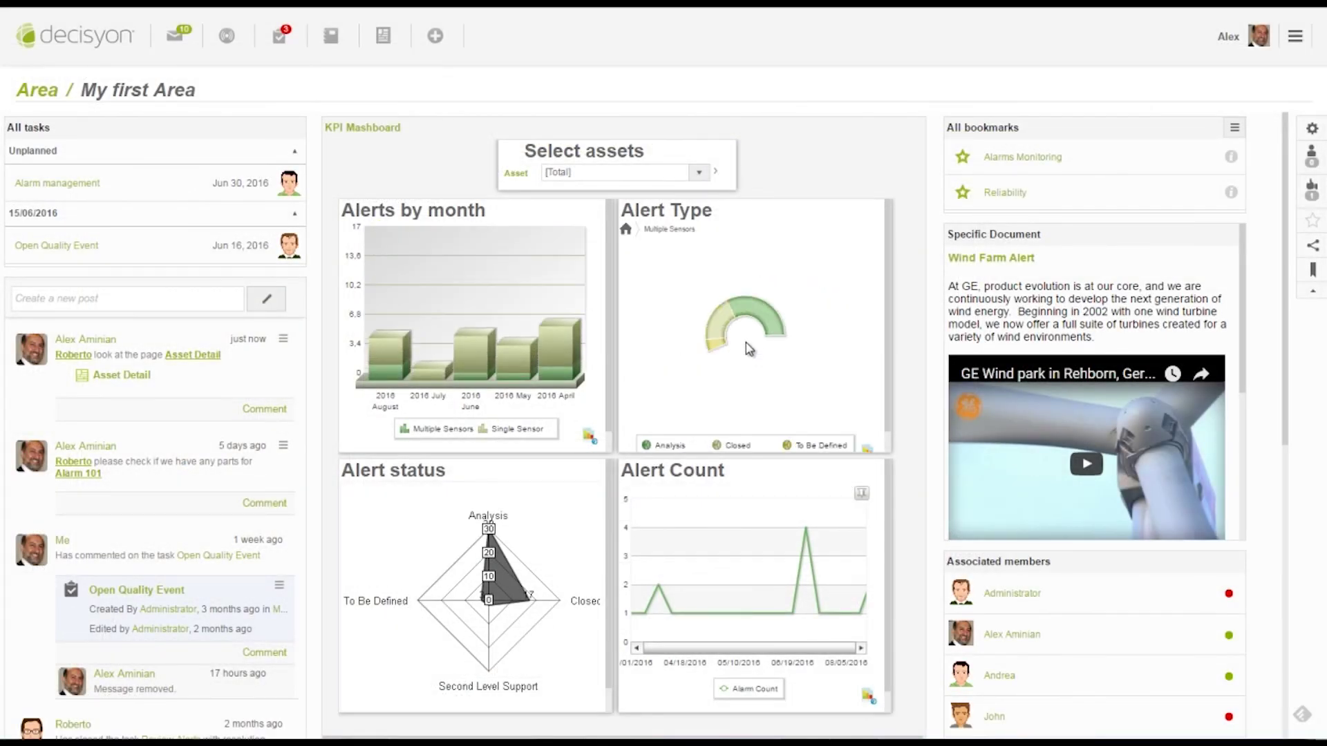
Drill the alerts into June 2016, then zoom Alert Count to a narrower range and reset it
left_click(473, 325)
left_click_drag(666, 613, 800, 613)
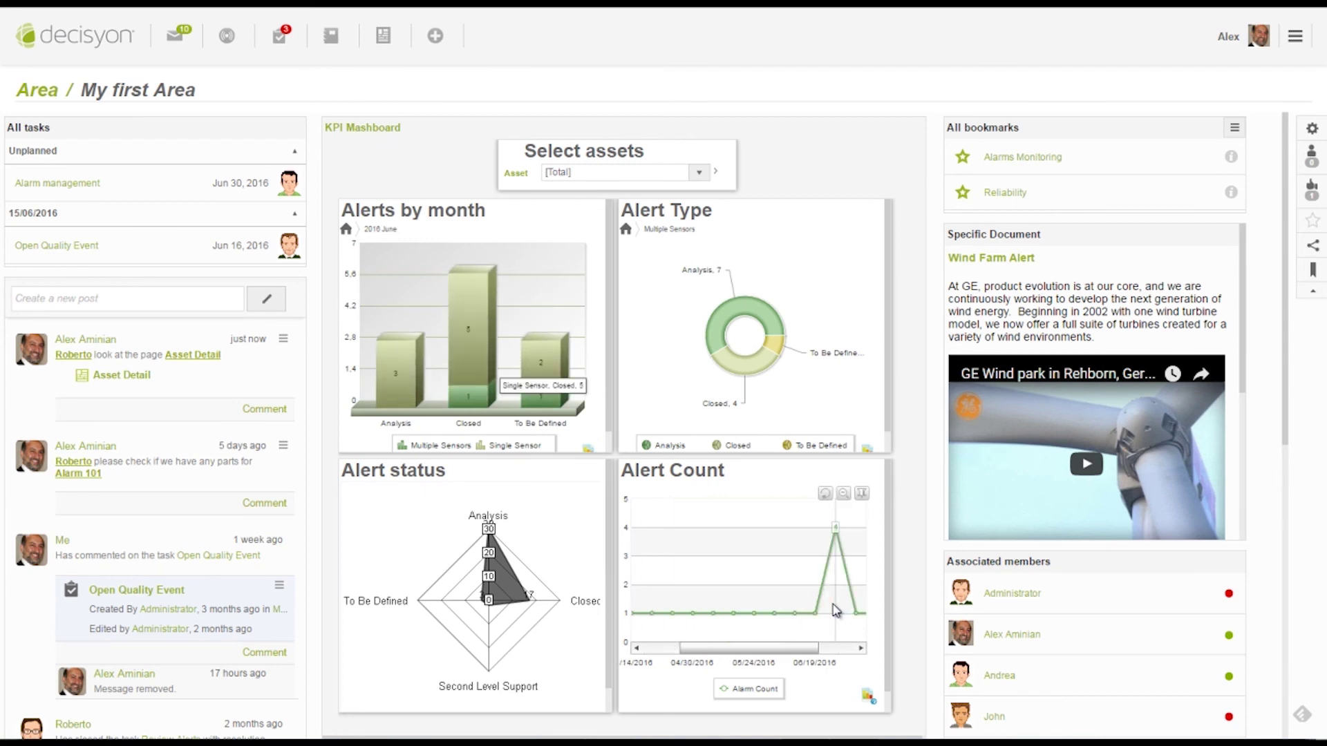
left_click(826, 495)
Review the Alarms Monitoring bookmark full screen, then show the Reliability report full screen
left_click(1016, 158)
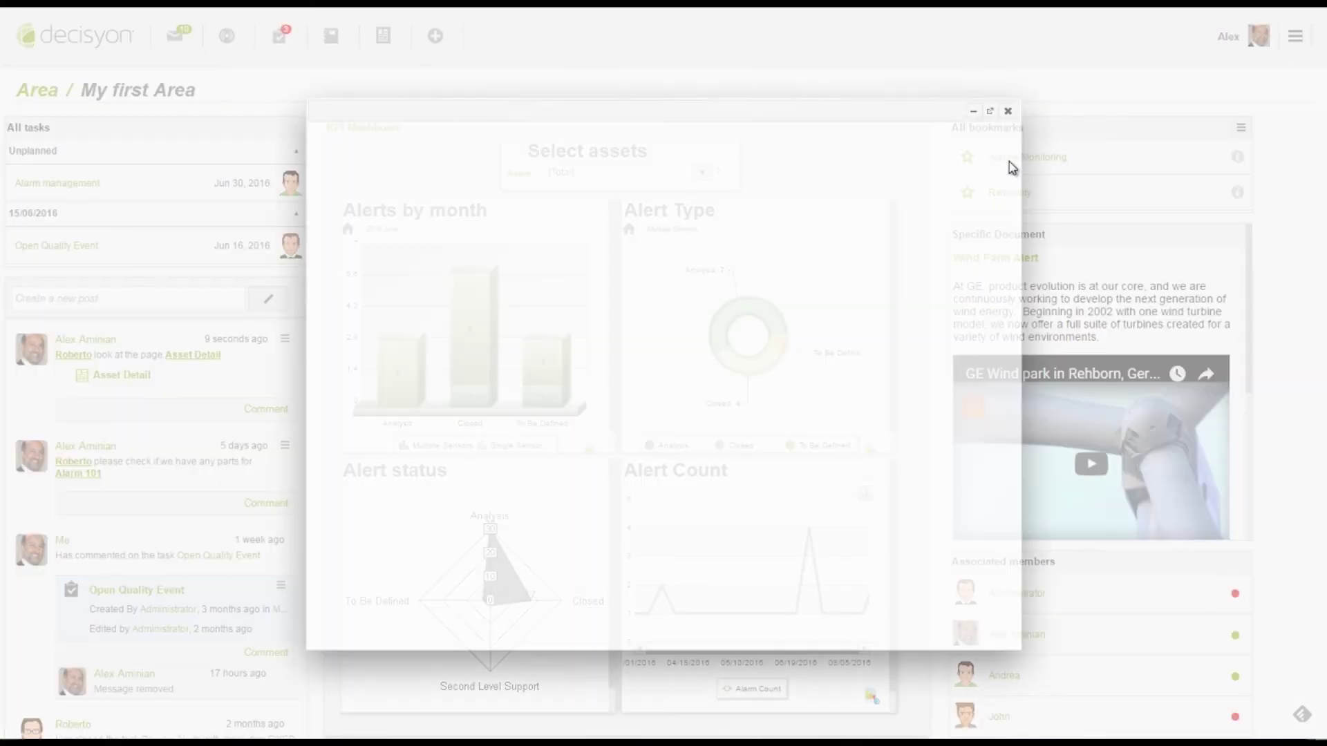
left_click(994, 112)
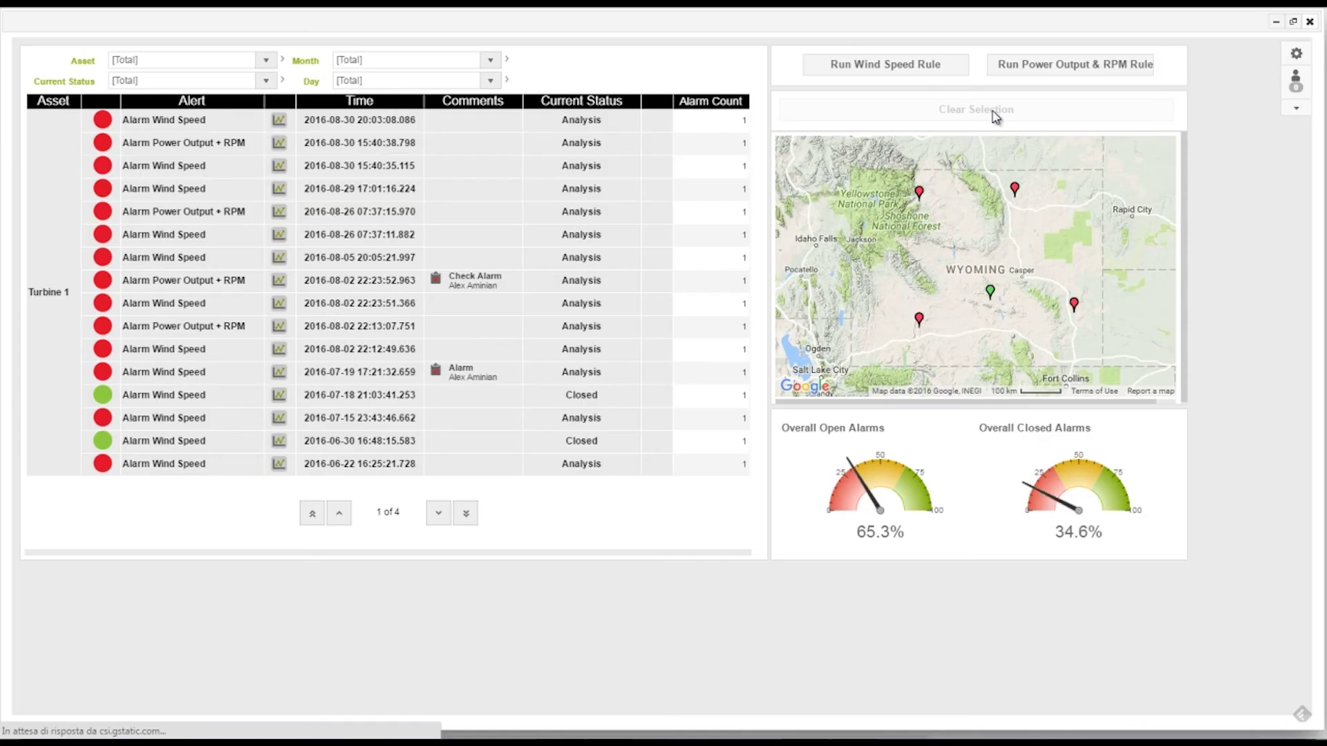
left_click(1309, 21)
left_click(1005, 197)
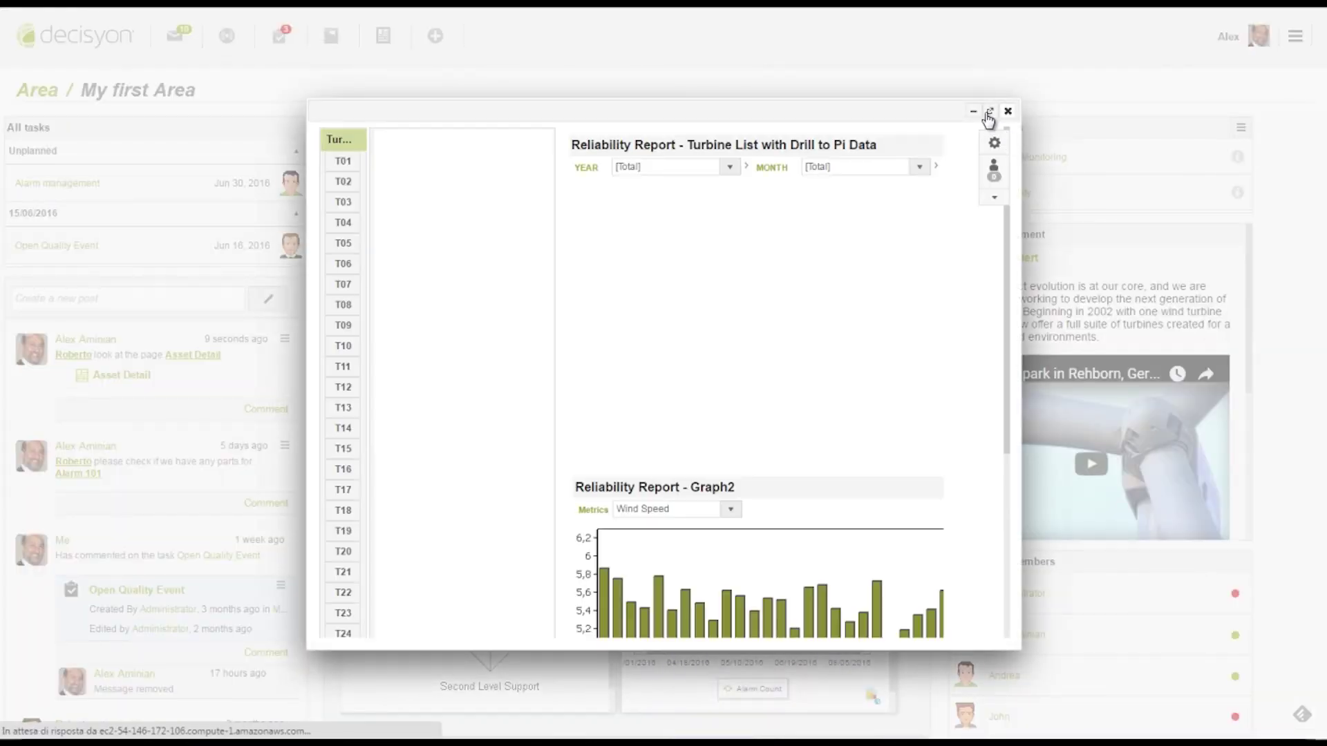
left_click(993, 112)
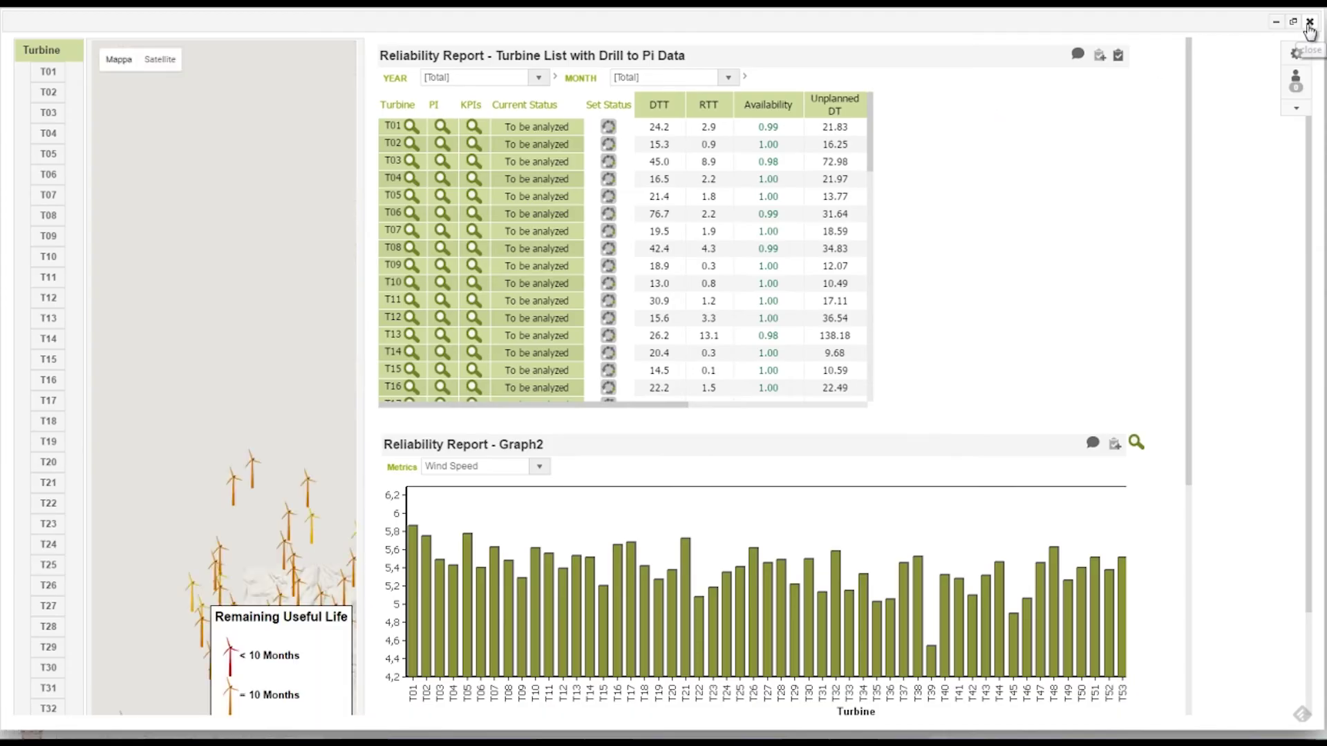